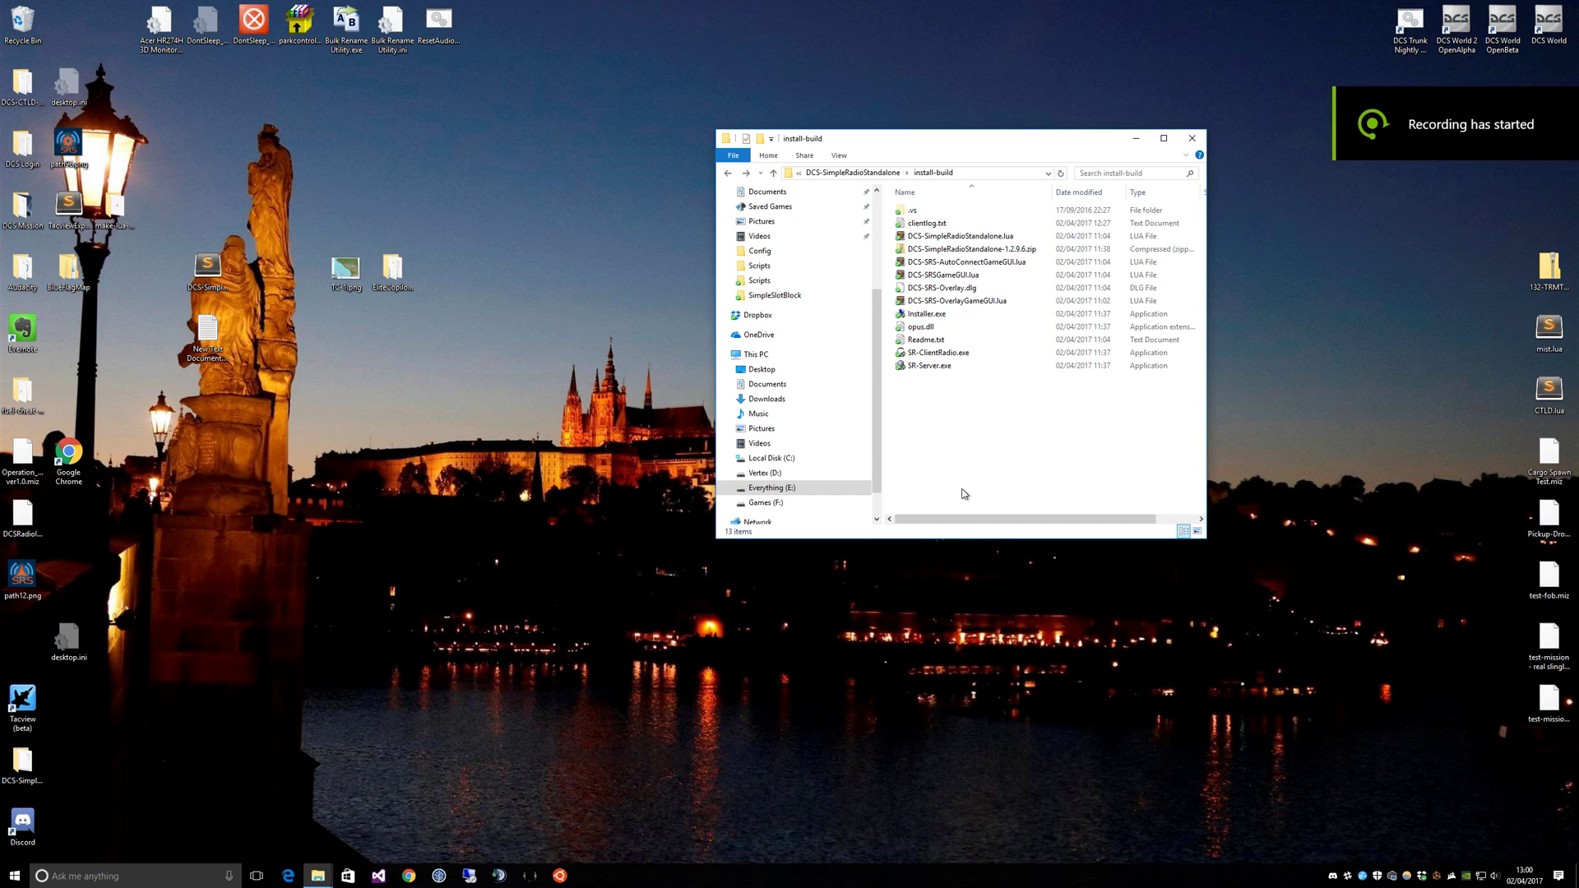
# - Run Installer.exe from the install-build folder and install or update DCS-SRS with the default install location and Saved Games folder
pyautogui.click(987, 353)
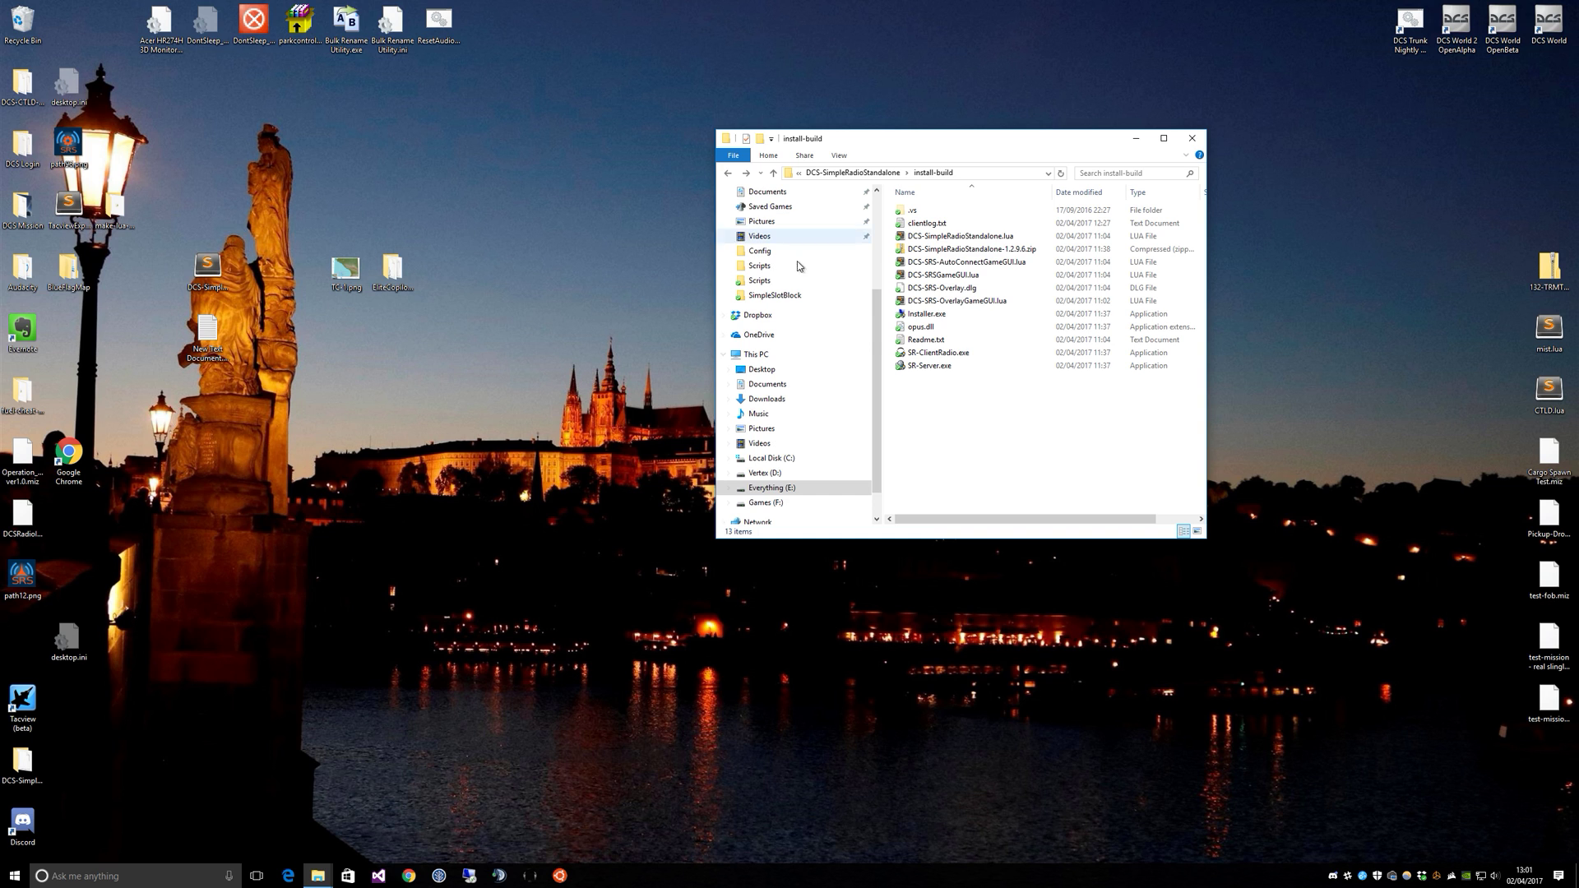
pyautogui.click(944, 318)
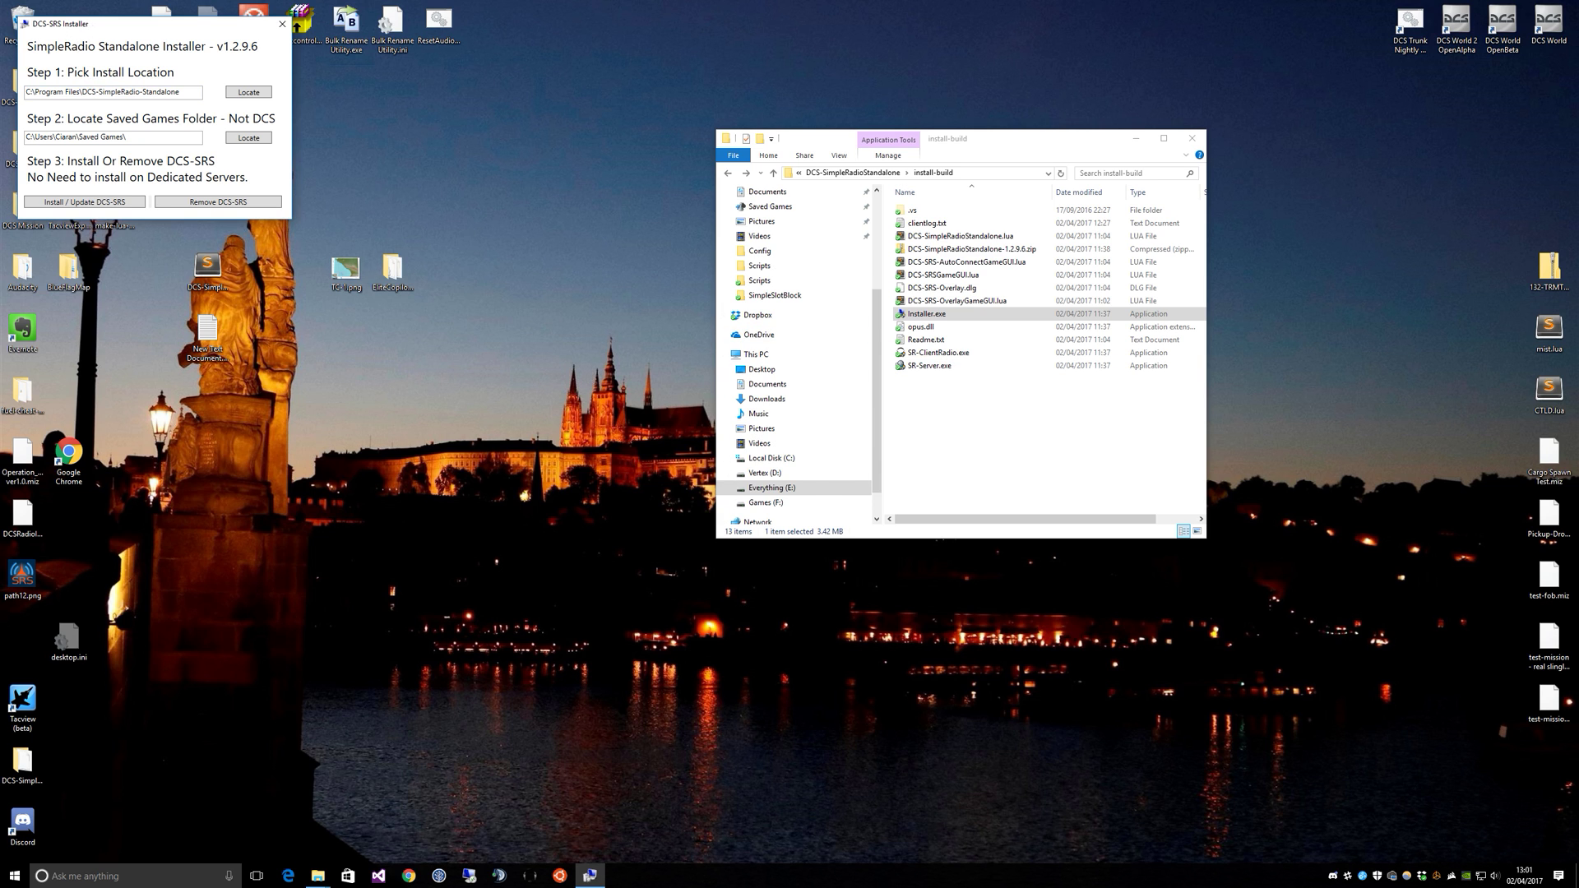
pyautogui.moveTo(83, 35); pyautogui.dragTo(596, 311)
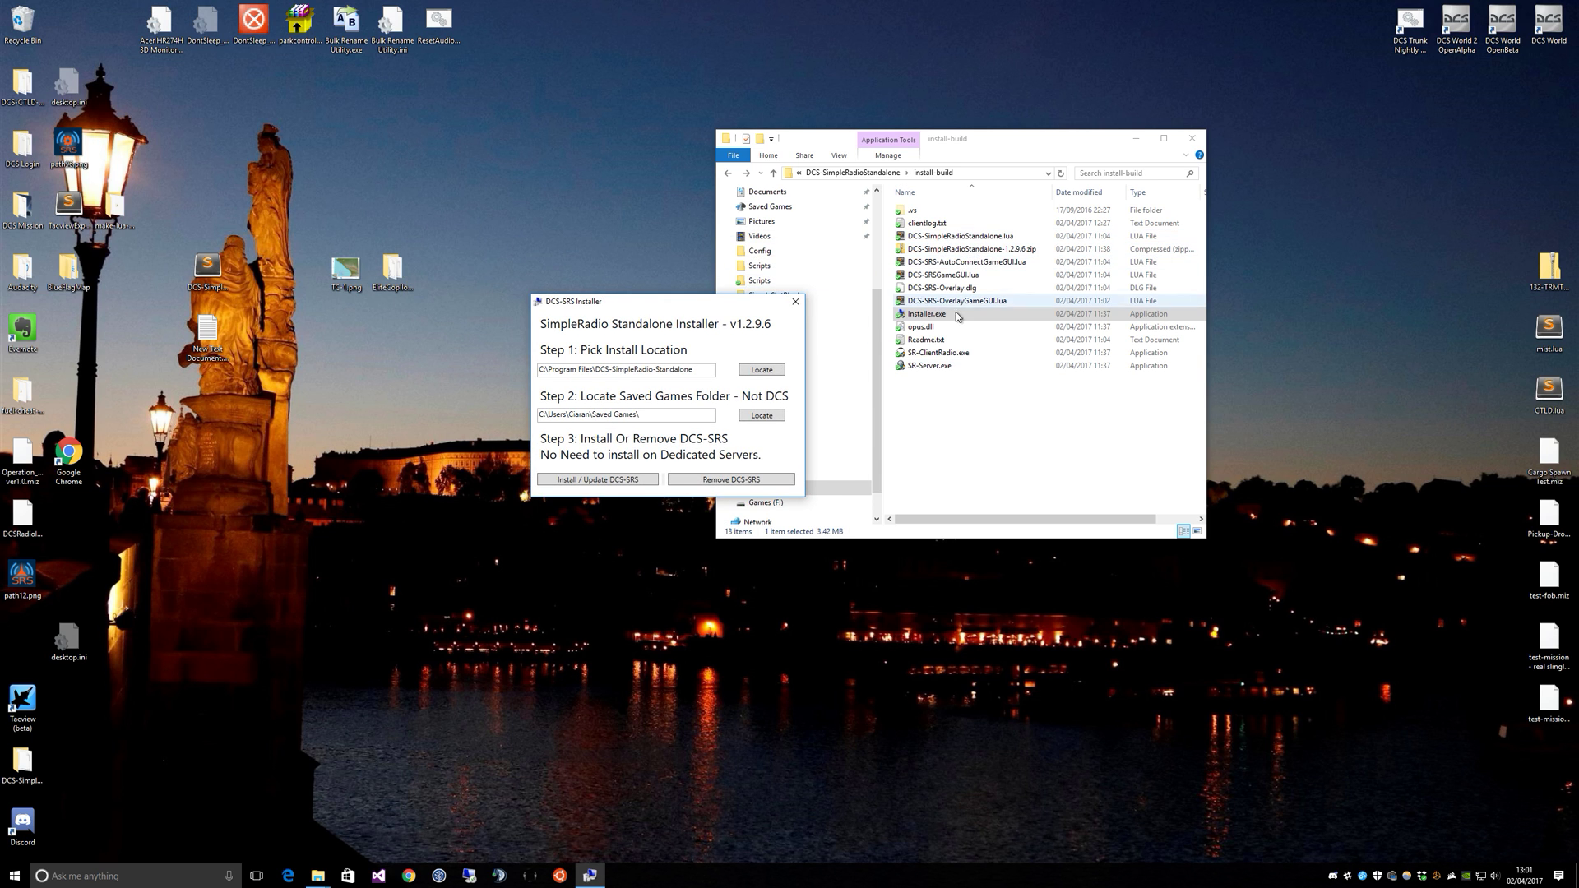
pyautogui.click(662, 417)
pyautogui.moveTo(662, 415); pyautogui.dragTo(484, 421)
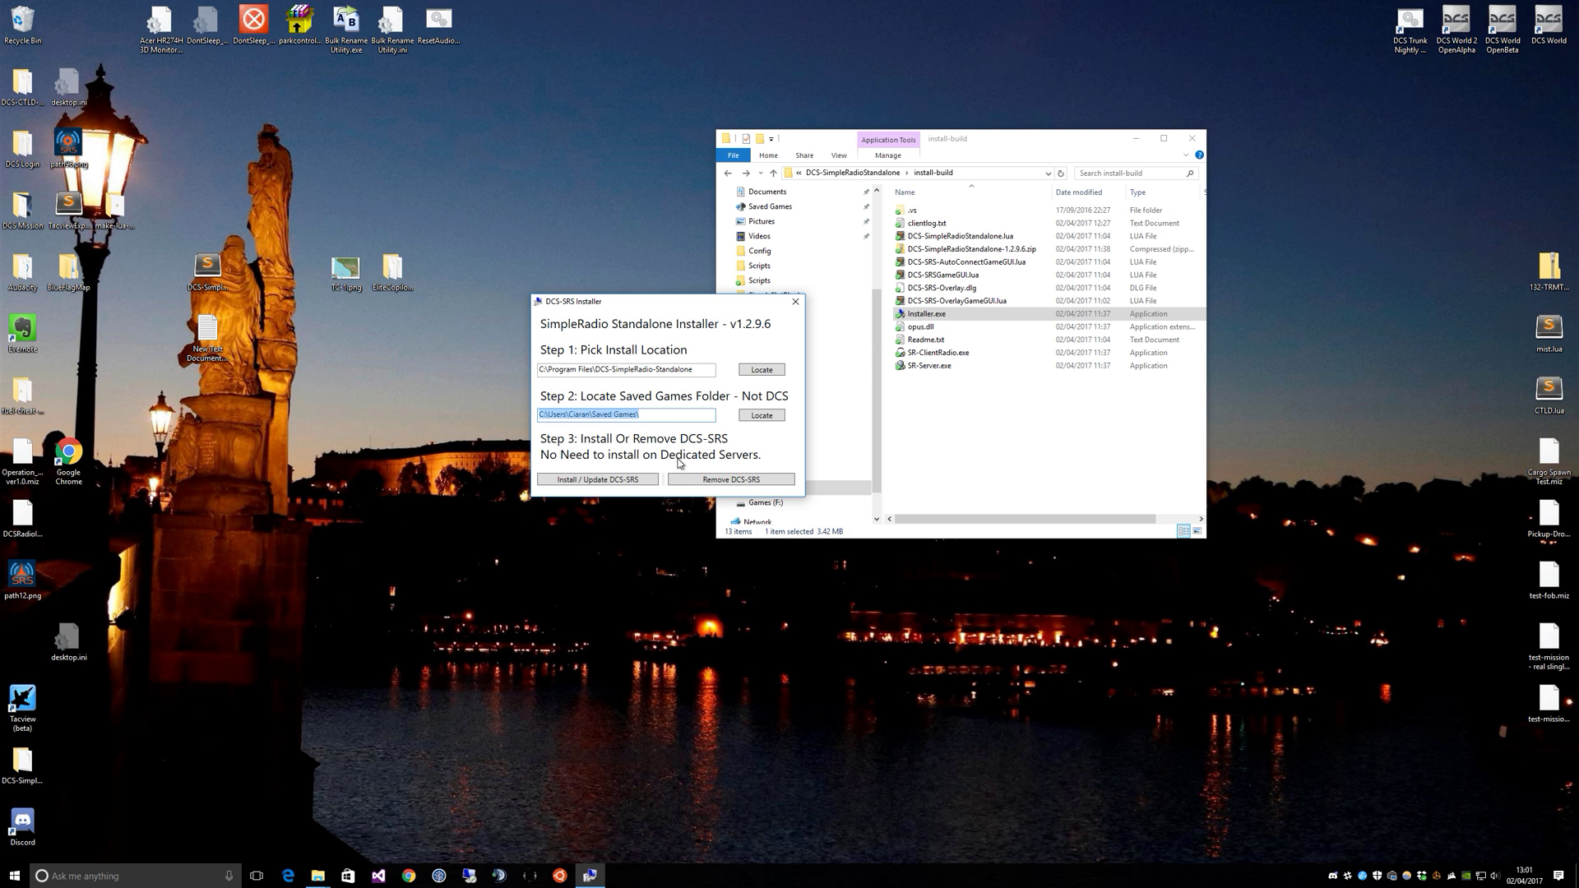
pyautogui.click(614, 481)
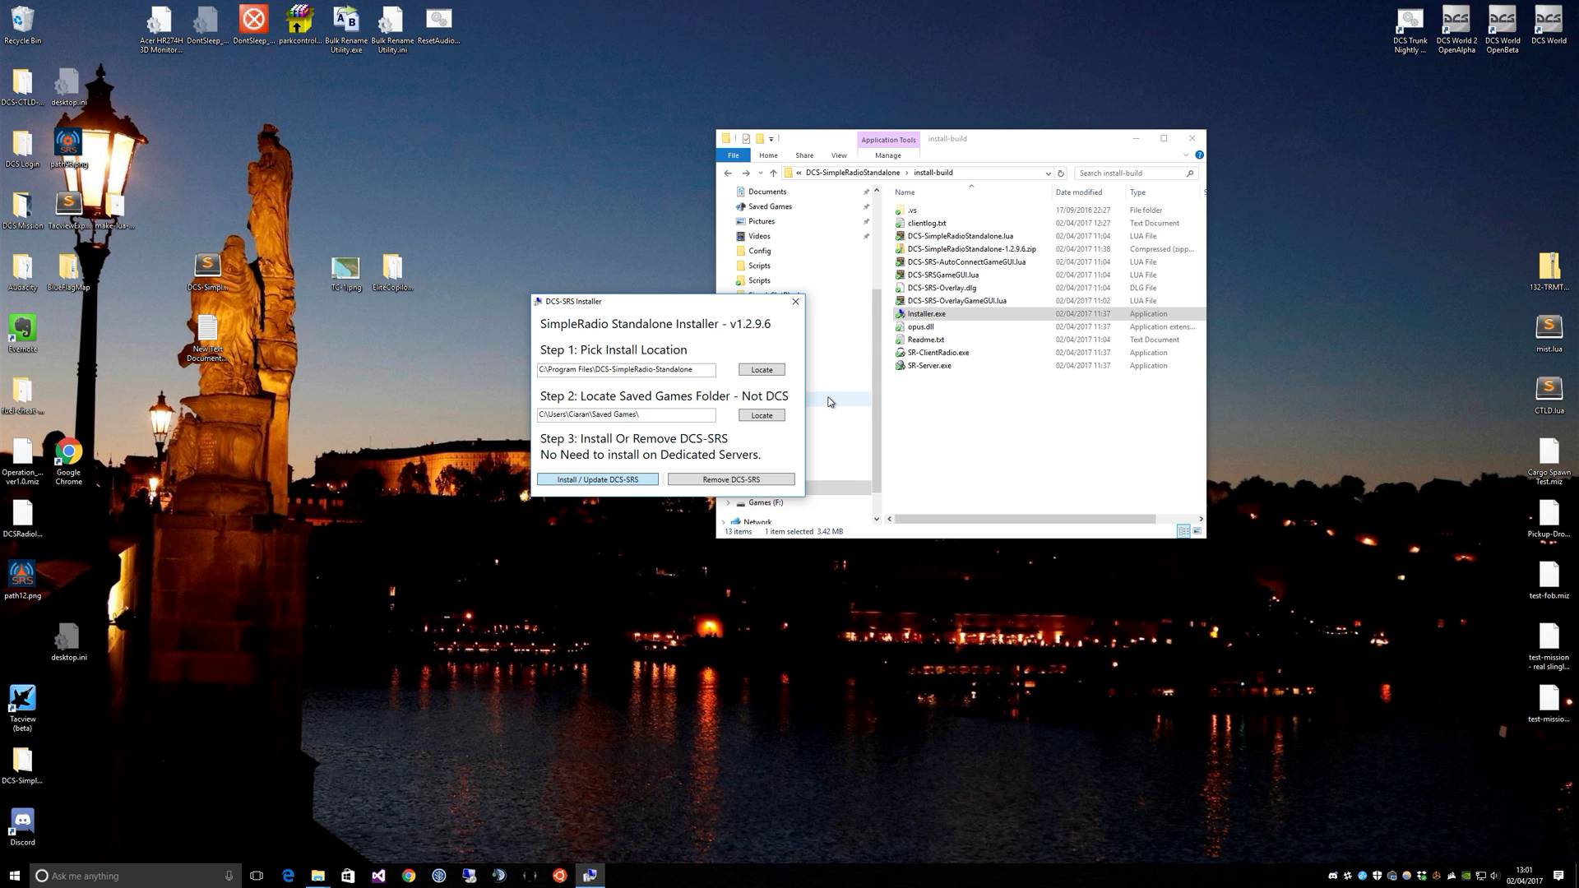
pyautogui.click(859, 482)
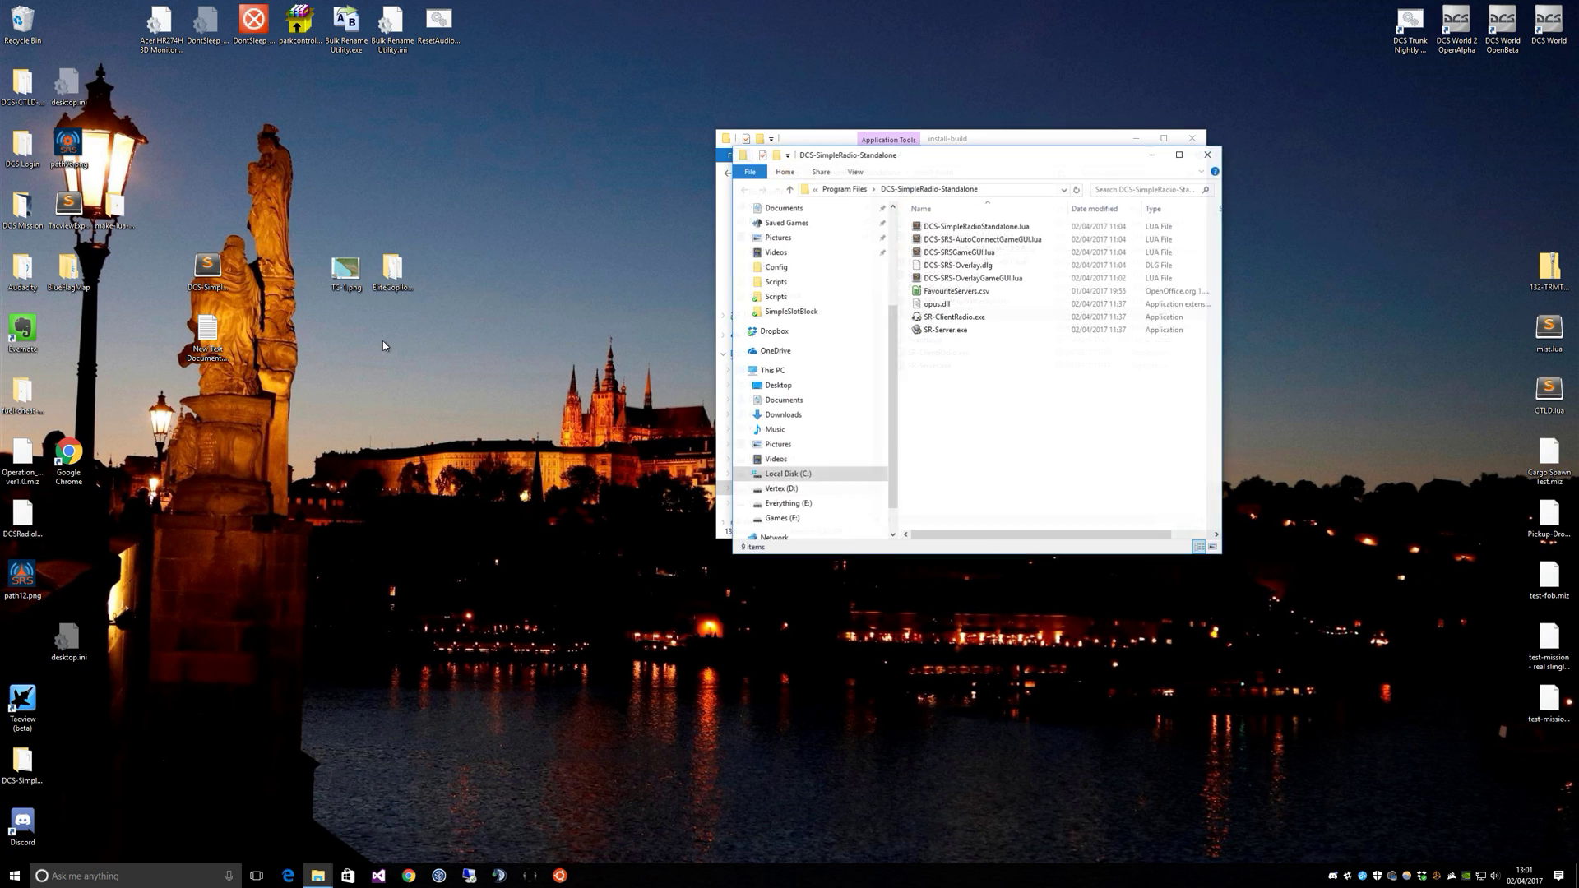
# - Set the new DCS-SimpleRadio-Standalone folder window aside and open the Saved Games\DCS\Scripts folder in the other one
pyautogui.moveTo(987, 155); pyautogui.dragTo(490, 188)
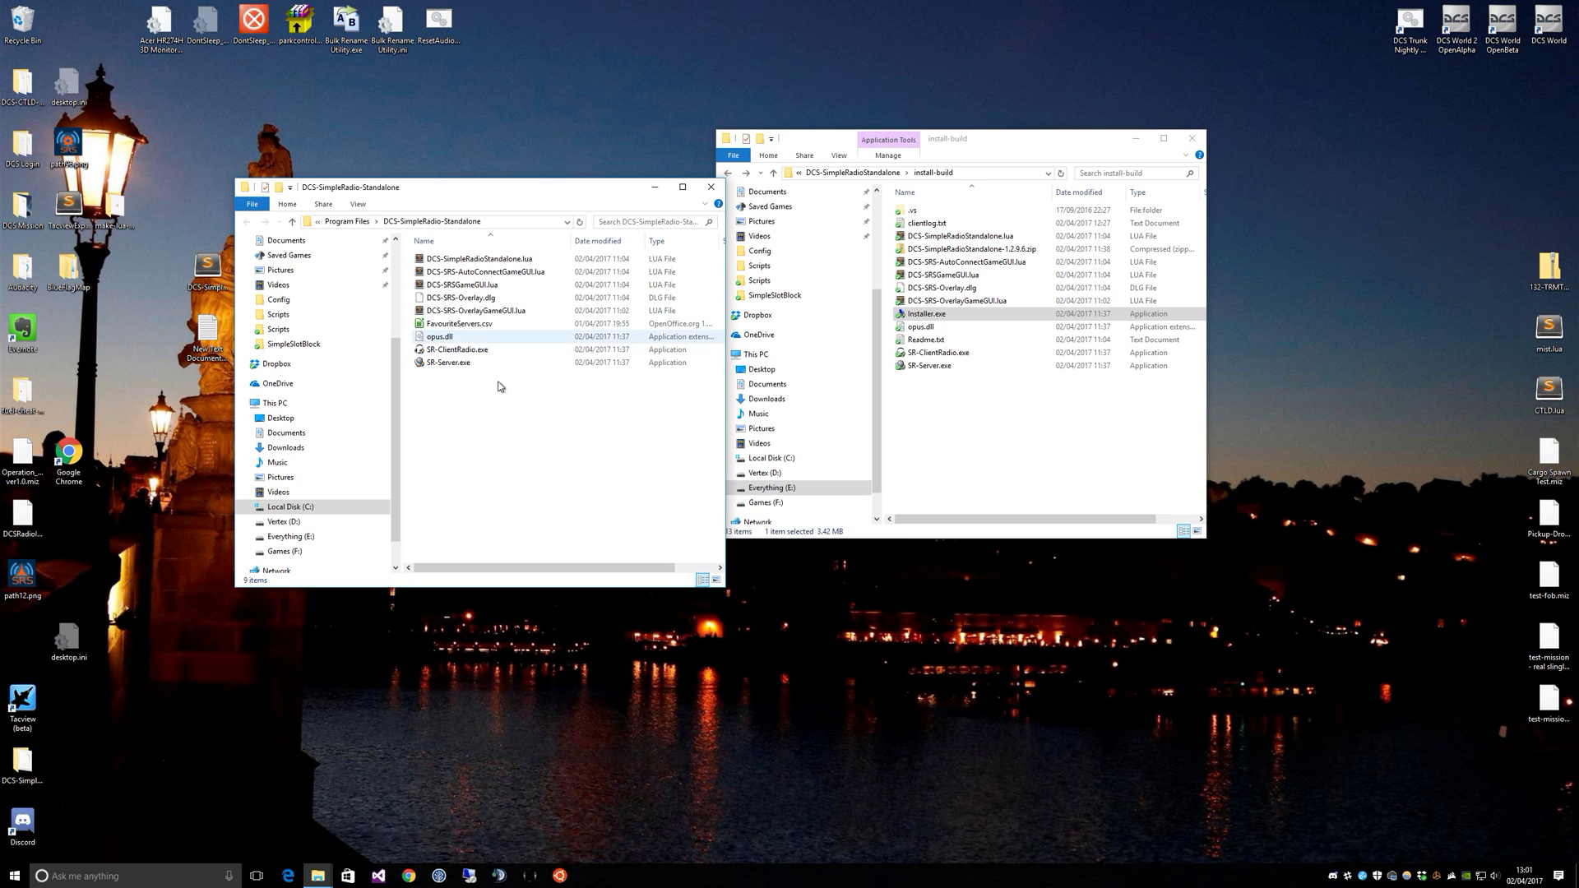
pyautogui.click(979, 448)
pyautogui.click(761, 267)
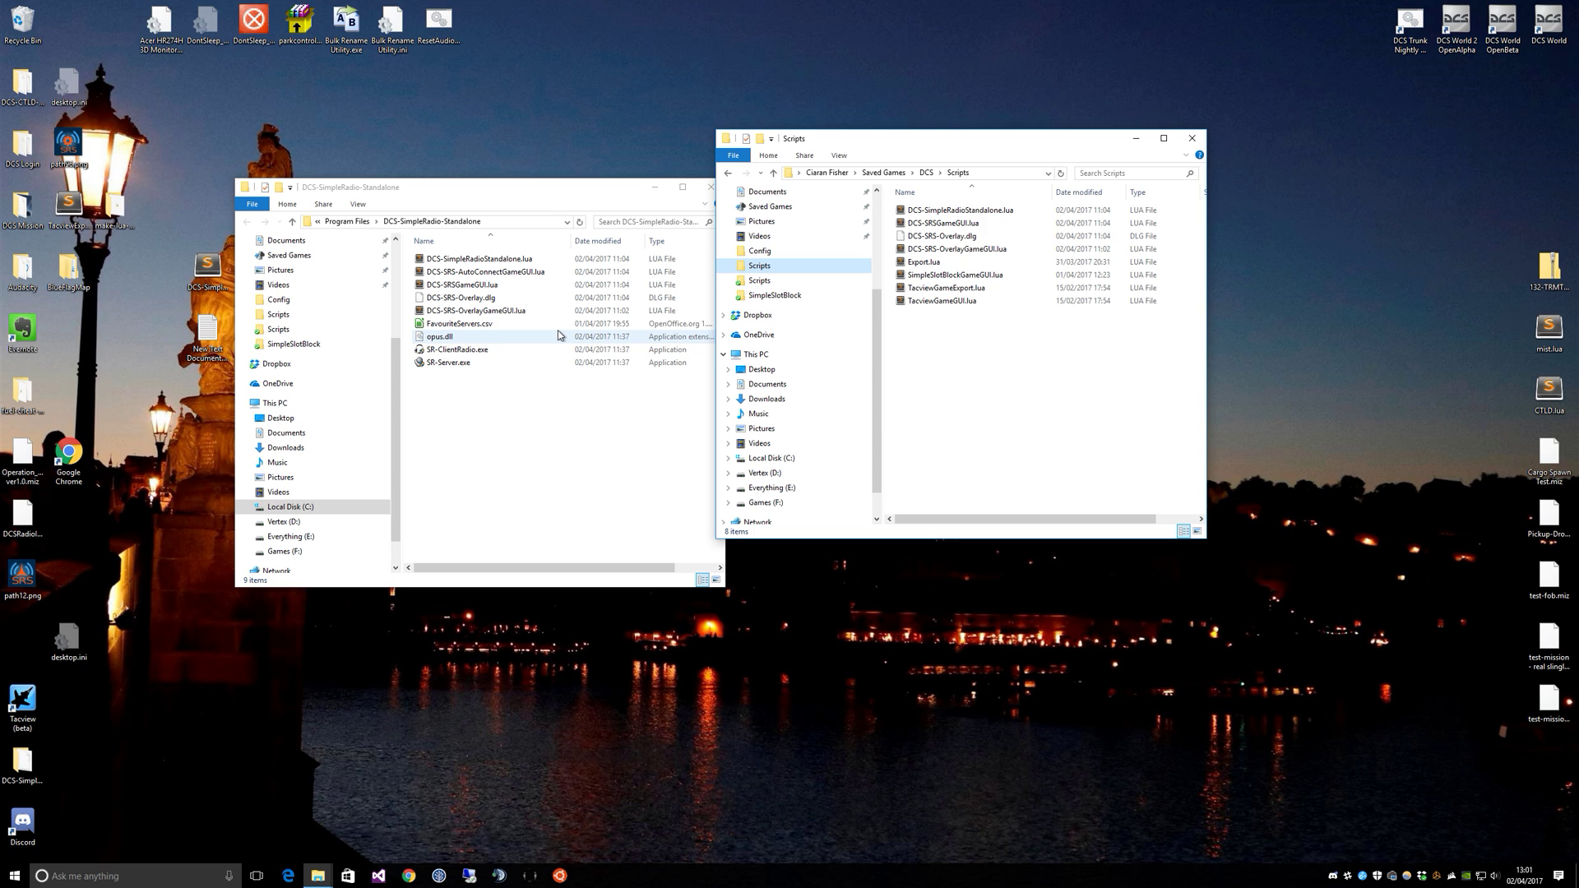
pyautogui.click(825, 174)
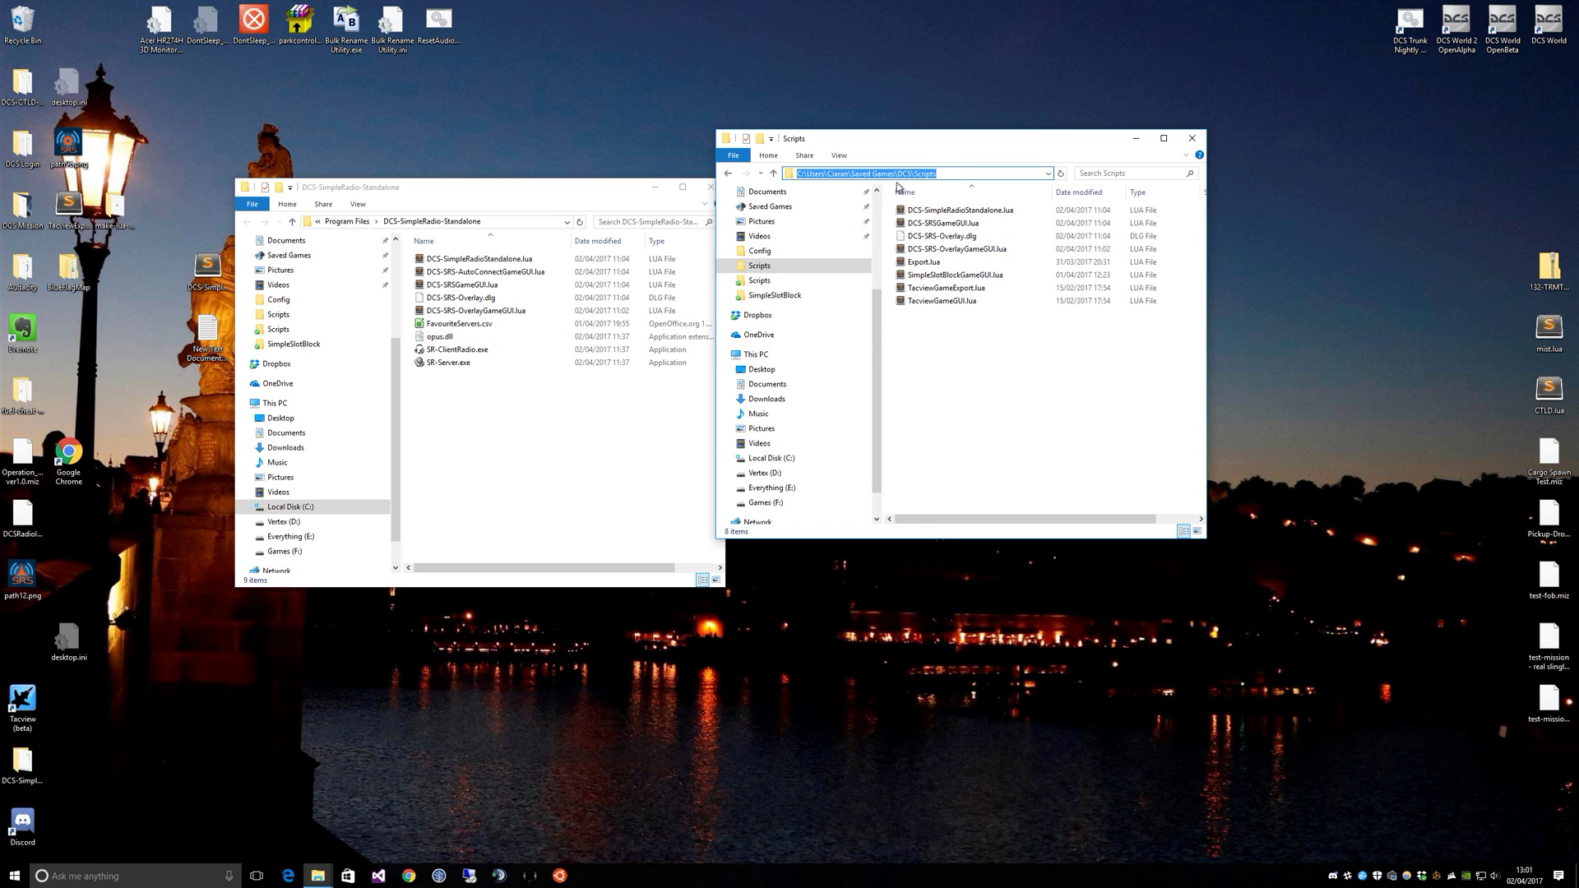
pyautogui.click(1043, 387)
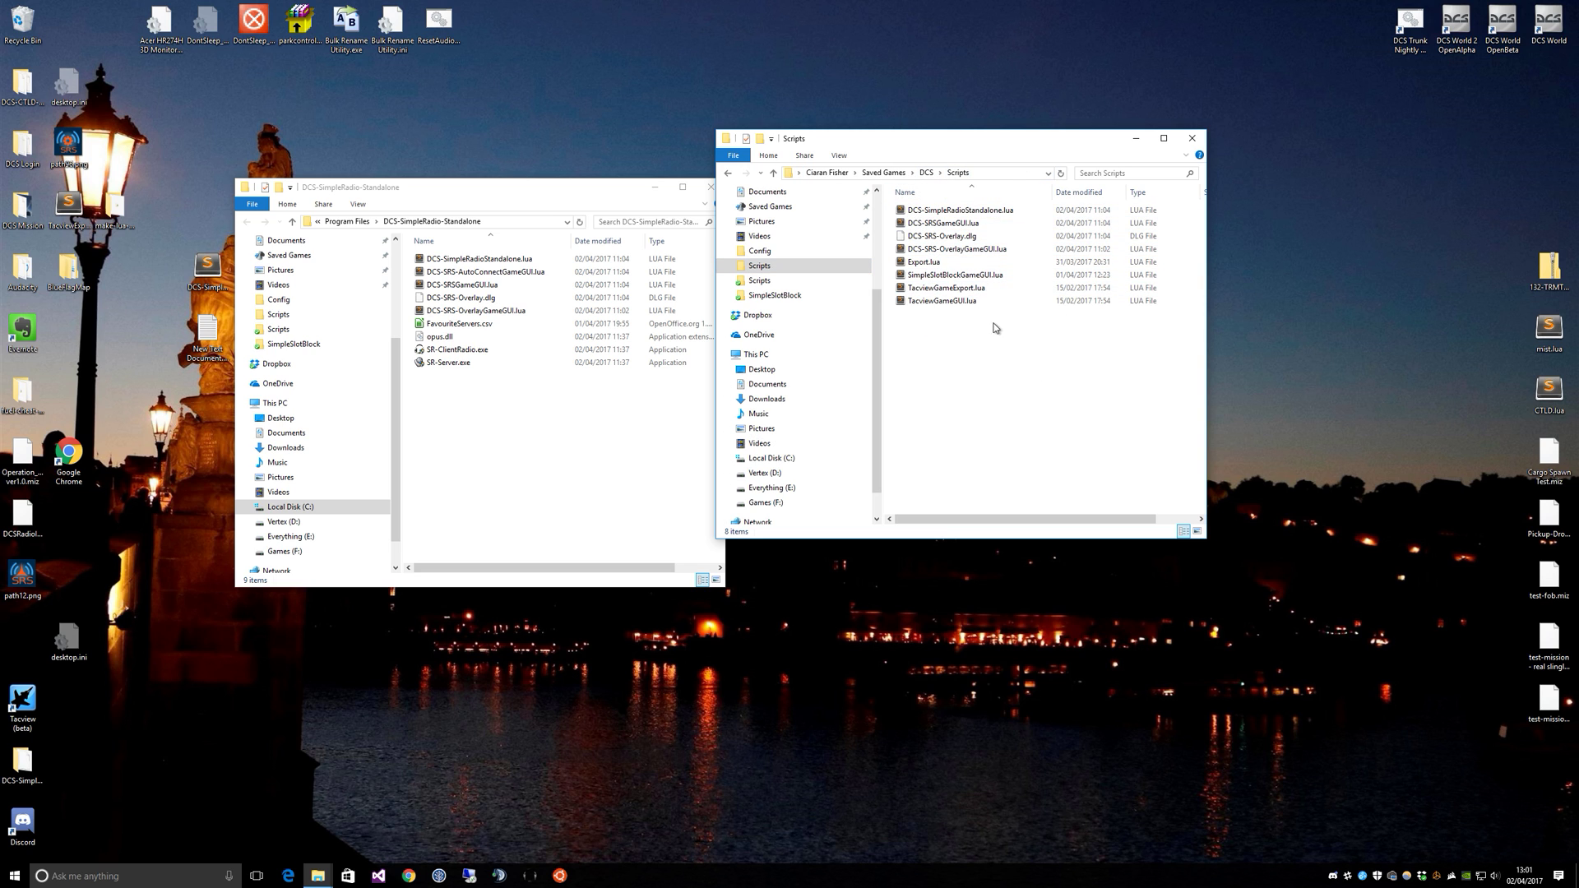
# - Check the installed overlay files DCS-SRS-Overlay.dlg and DCS-SRS-OverlayGameGUI.lua in the Scripts folder
pyautogui.click(984, 237)
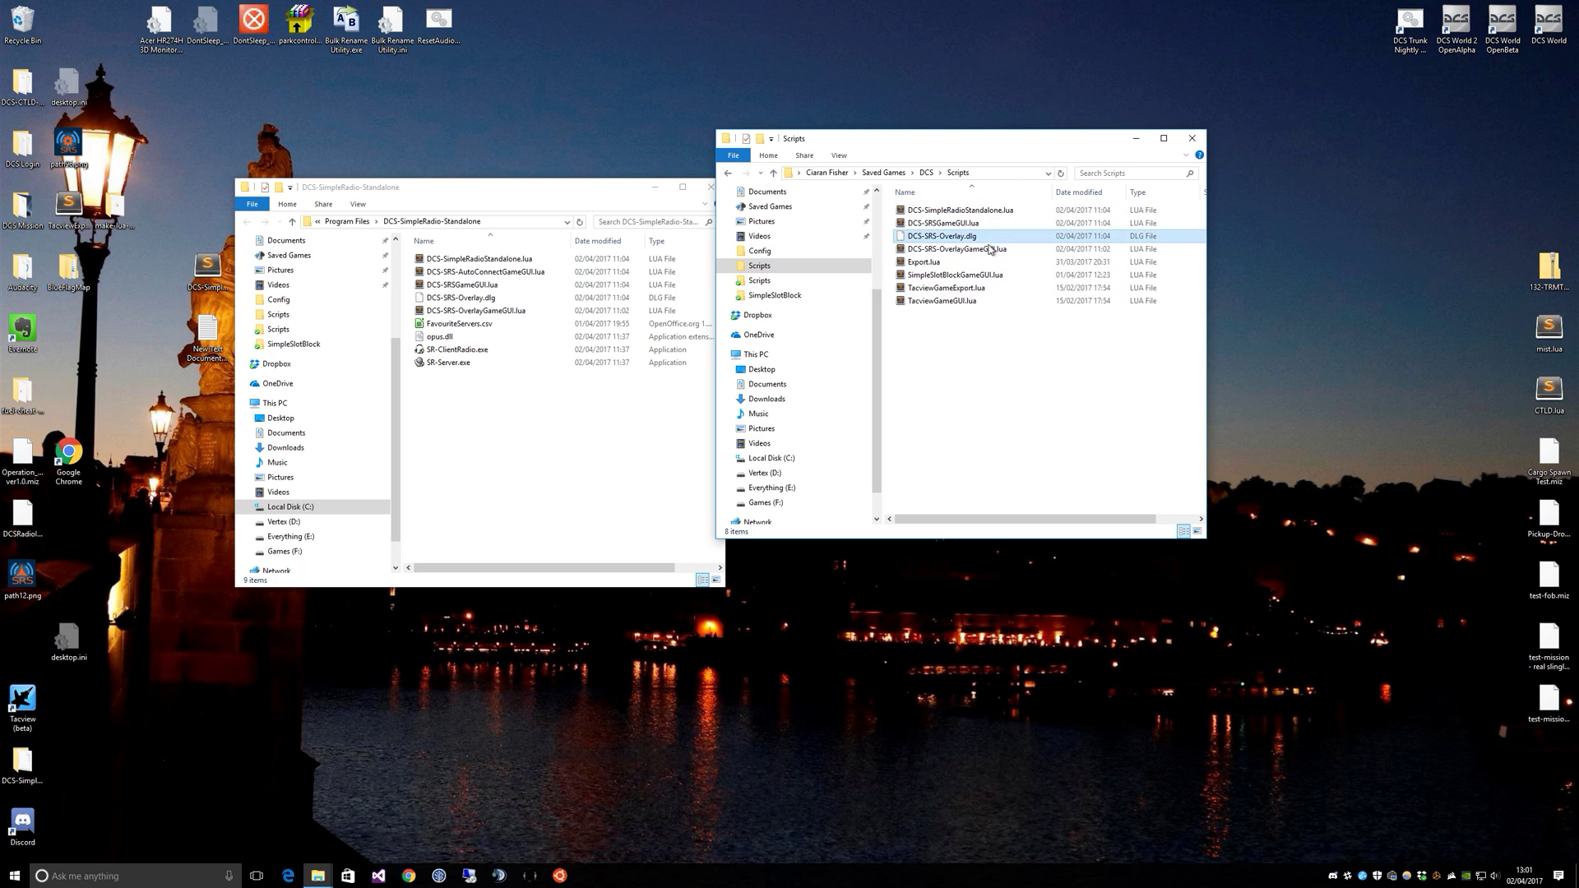
pyautogui.keyDown('ctrl'); pyautogui.click(990, 249); pyautogui.keyUp('ctrl')
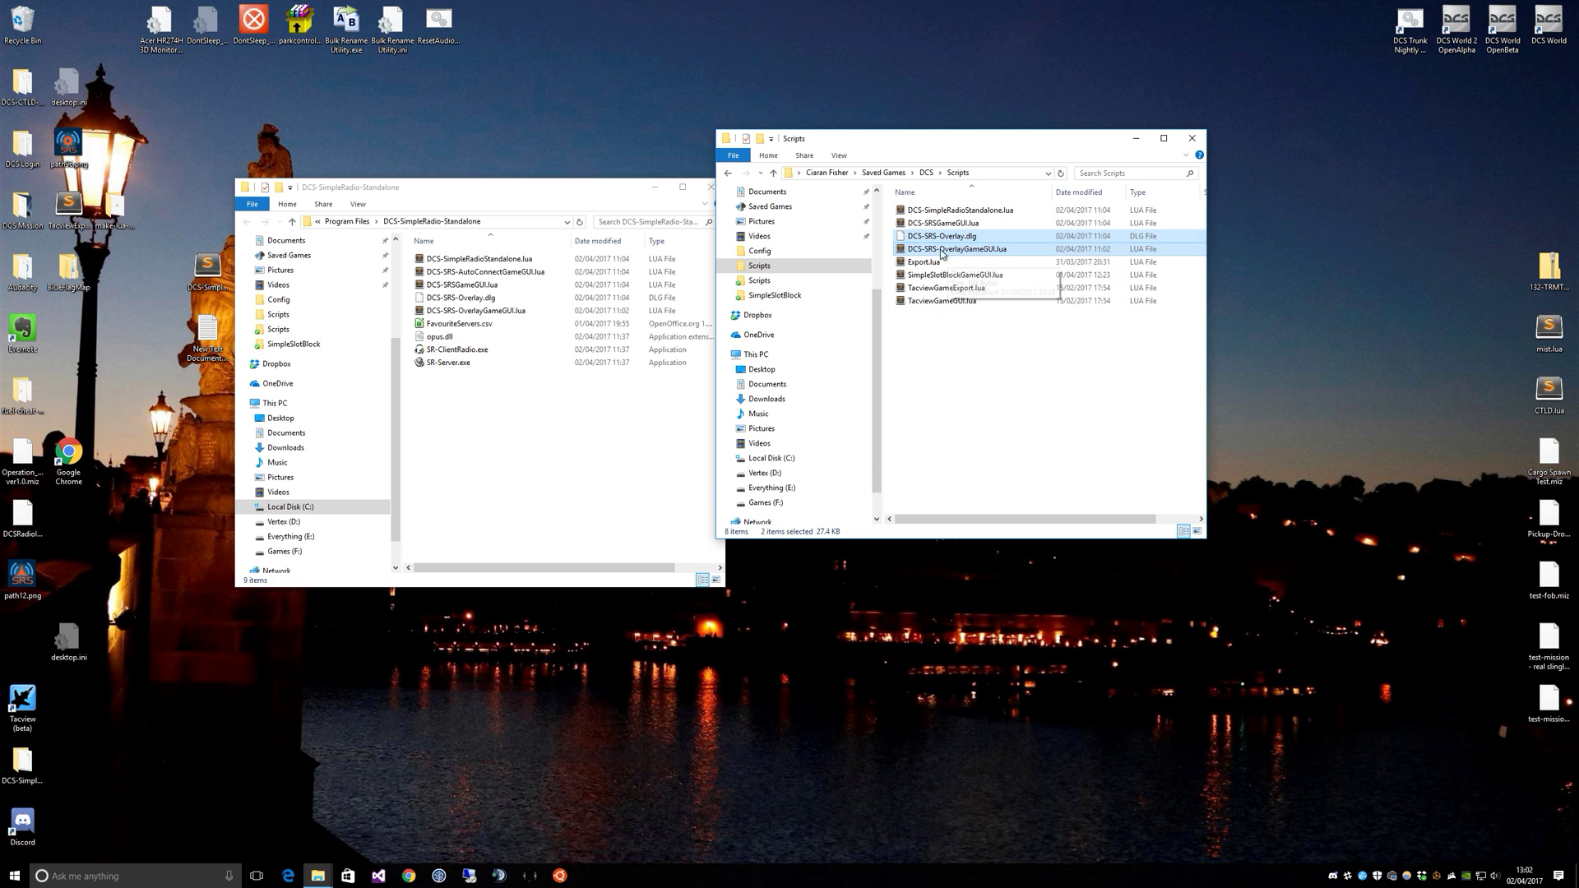
pyautogui.click(941, 339)
pyautogui.click(943, 238)
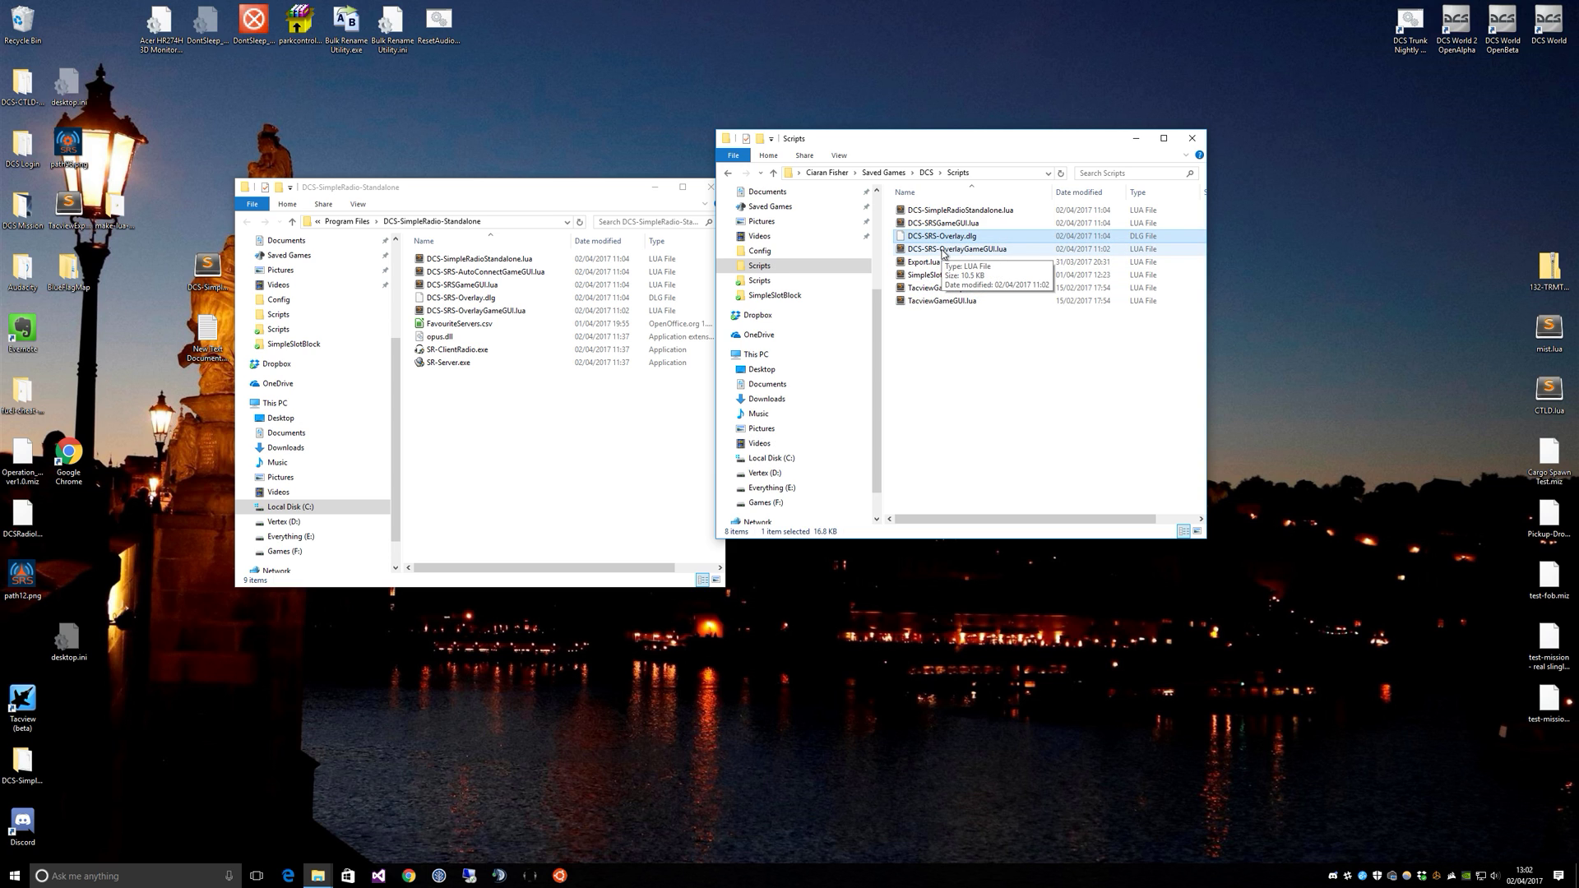
pyautogui.keyDown('shift'); pyautogui.click(977, 247); pyautogui.keyUp('shift')
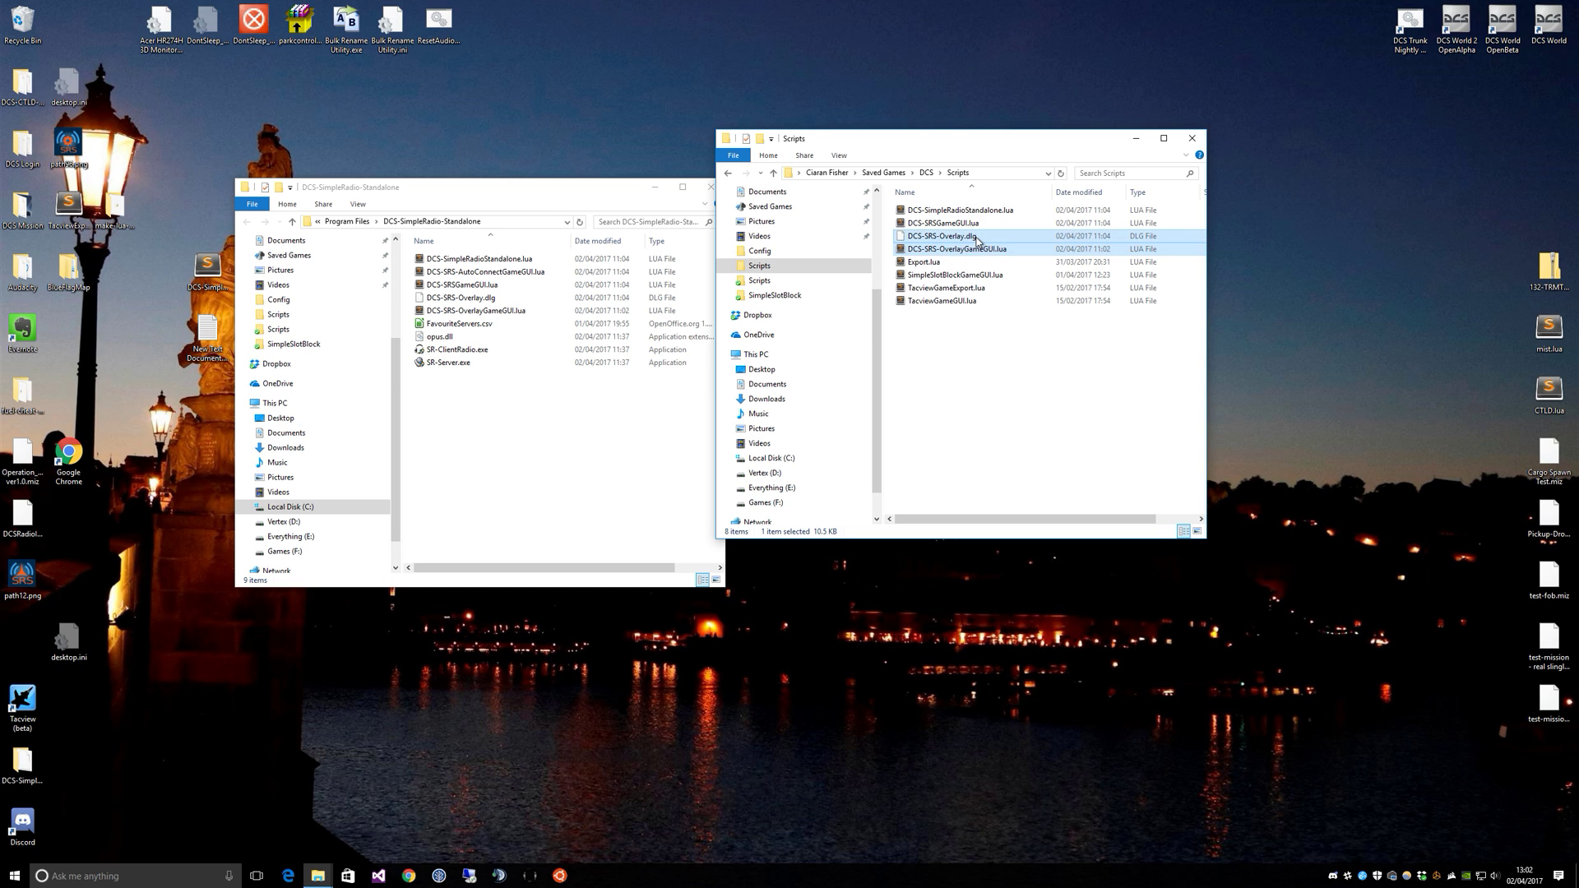
pyautogui.click(984, 333)
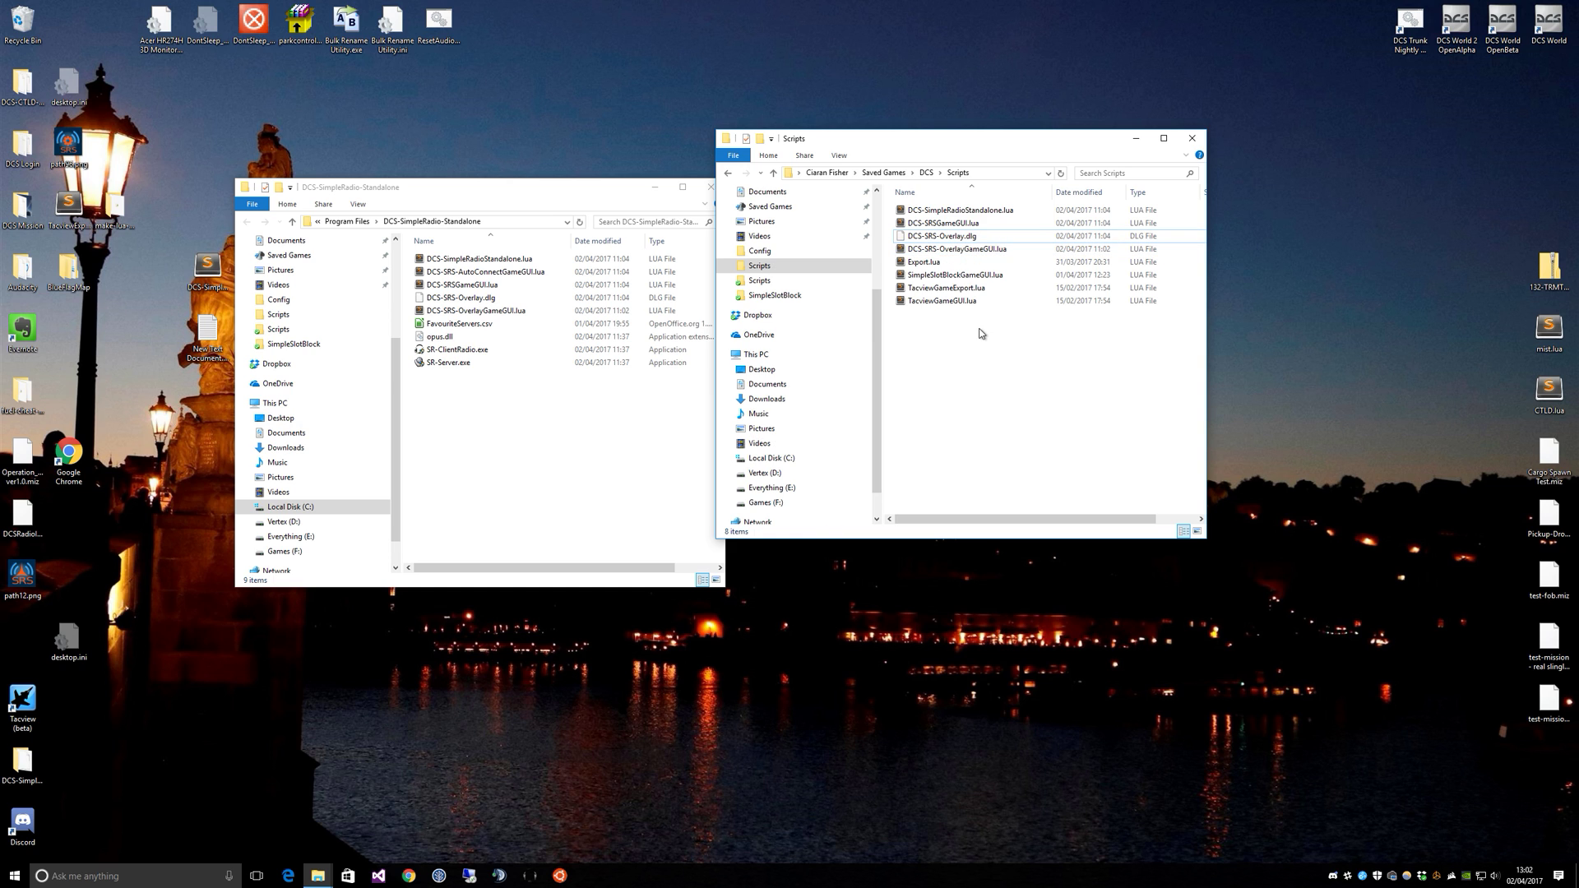
# - Launch DCS World and open the Config folder inside Saved Games\DCS
pyautogui.doubleClick(1548, 30)
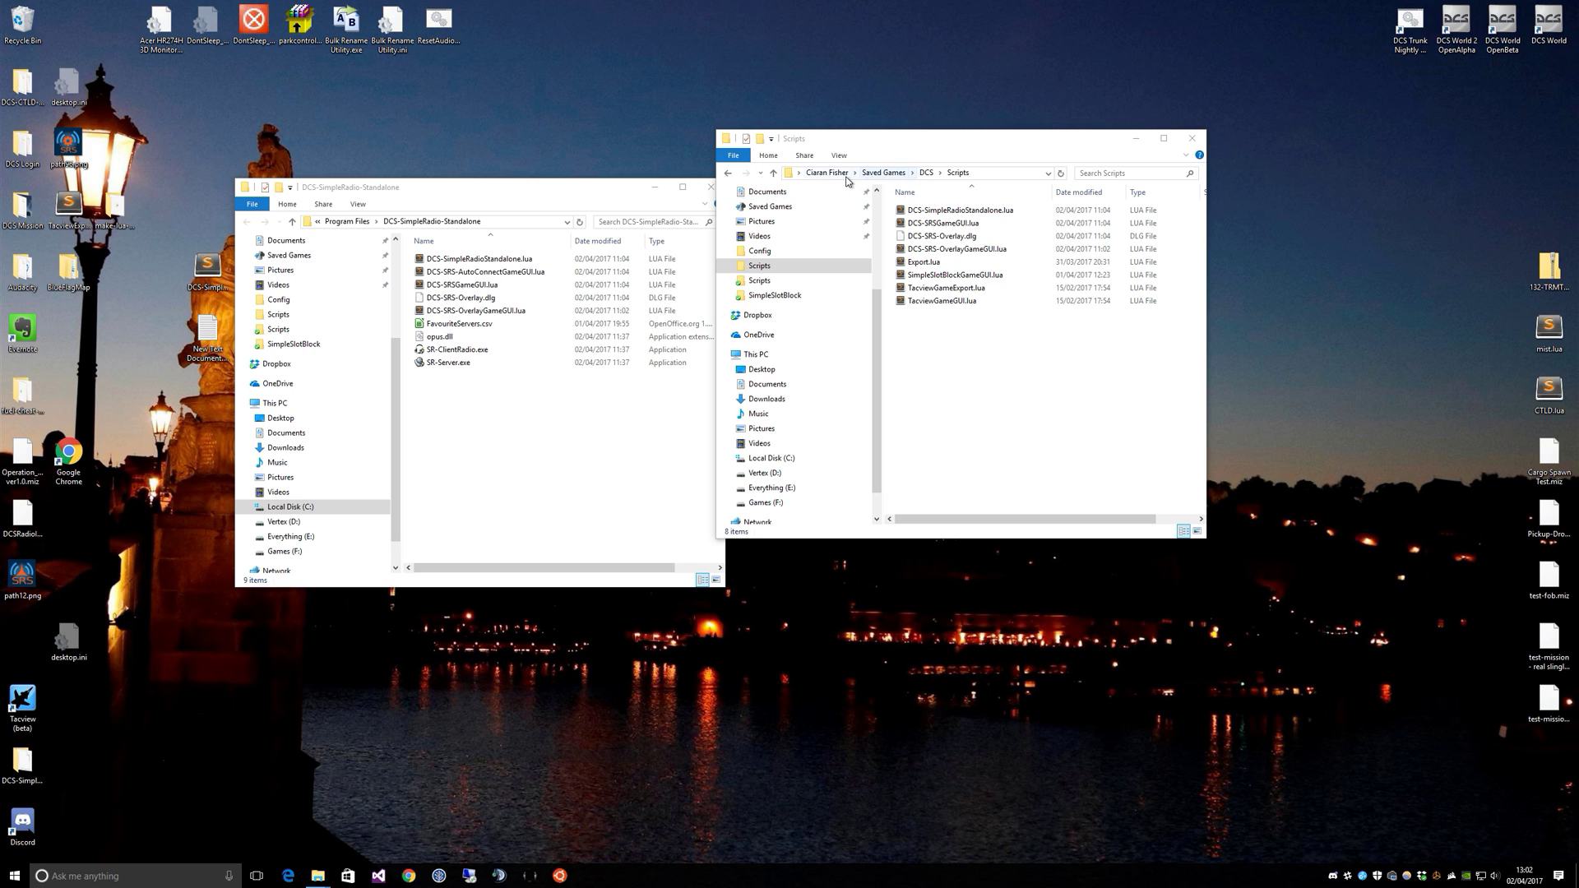
pyautogui.click(927, 173)
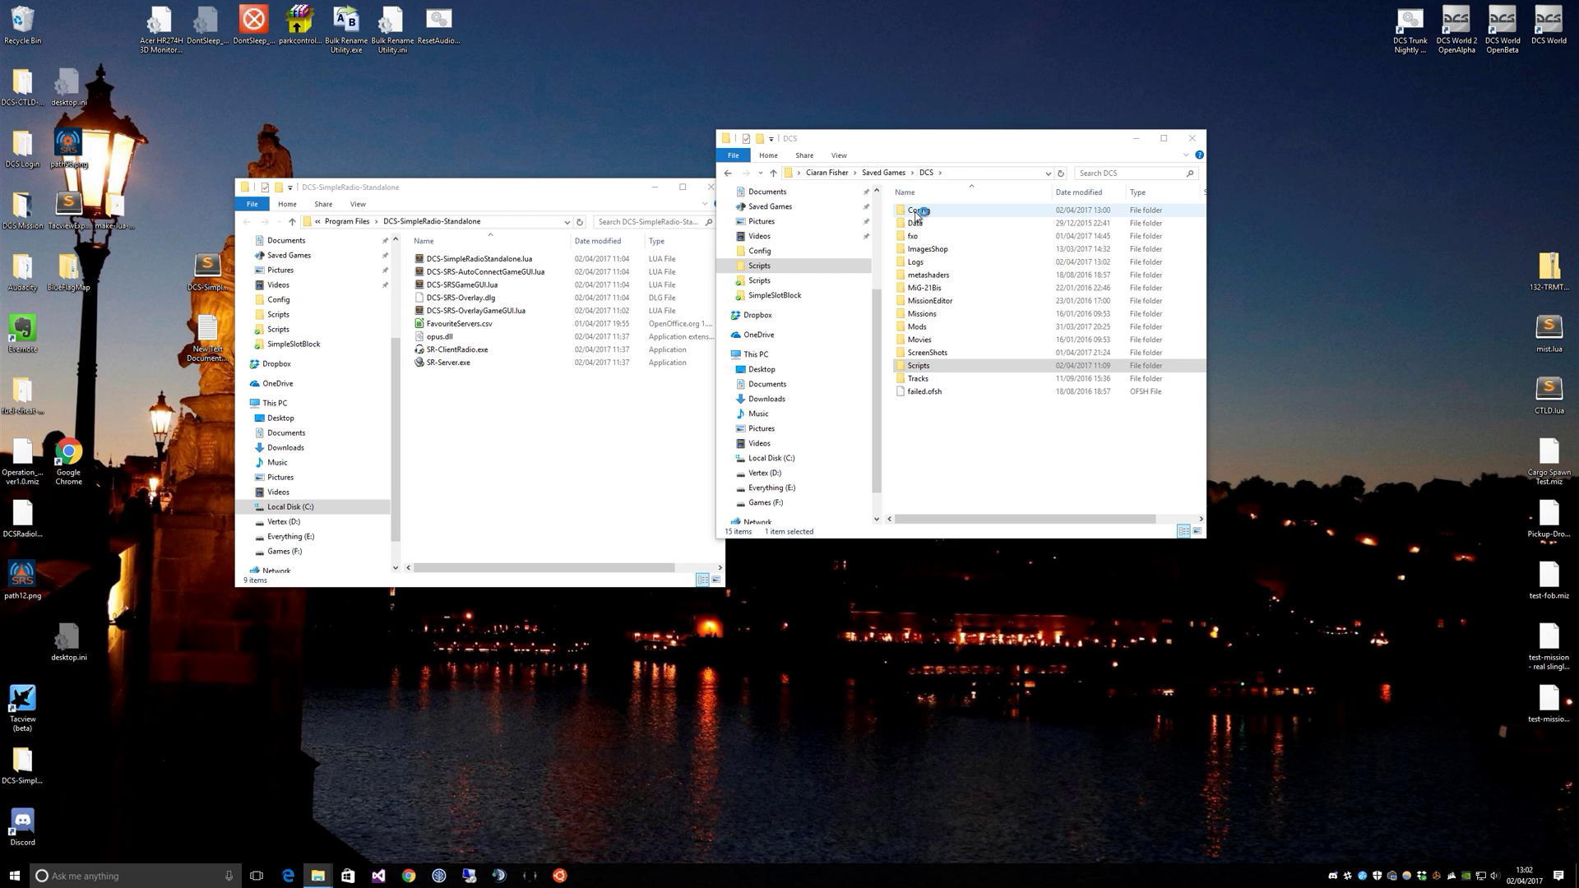
pyautogui.doubleClick(919, 211)
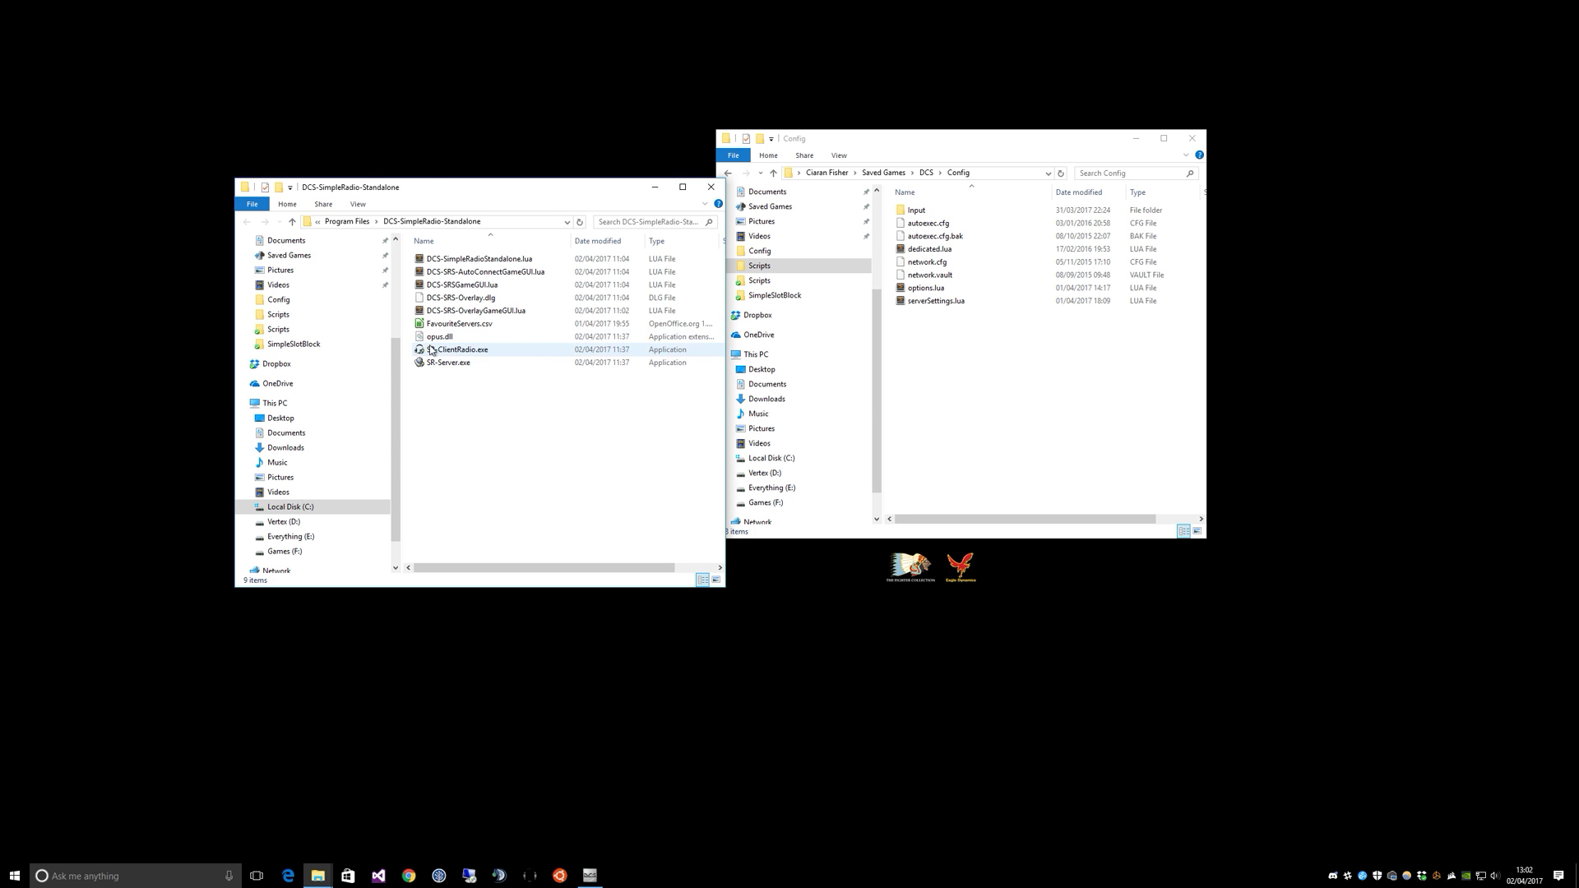
# - Launch SR-ClientRadio.exe from the DCS-SimpleRadio-Standalone folder and connect the client to the OpenConflict server
pyautogui.click(472, 351)
pyautogui.doubleClick(472, 353)
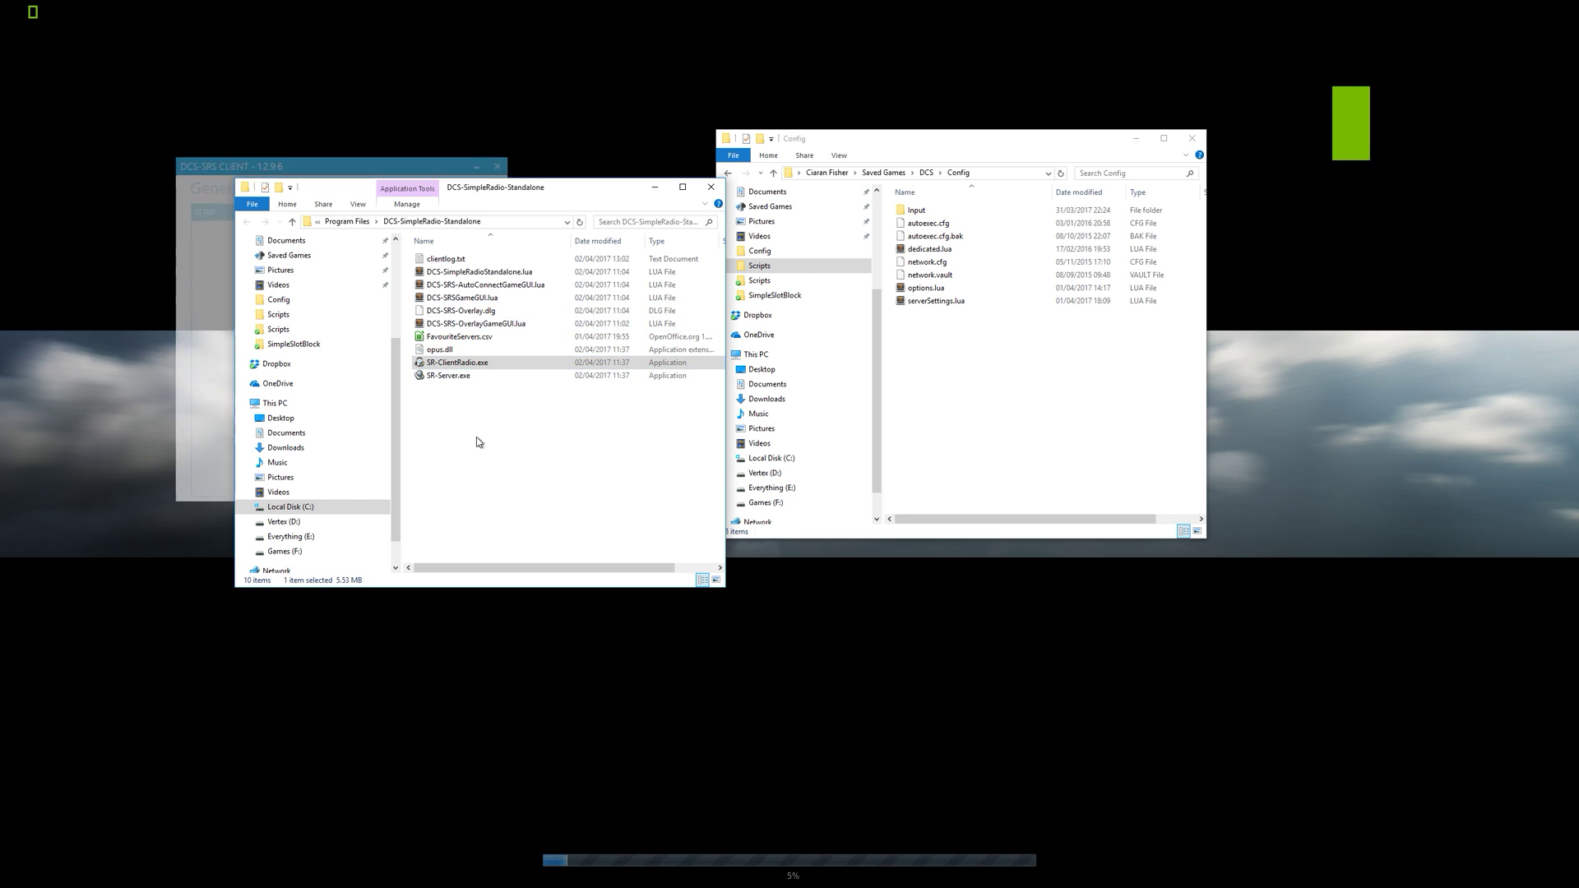
pyautogui.click(497, 339)
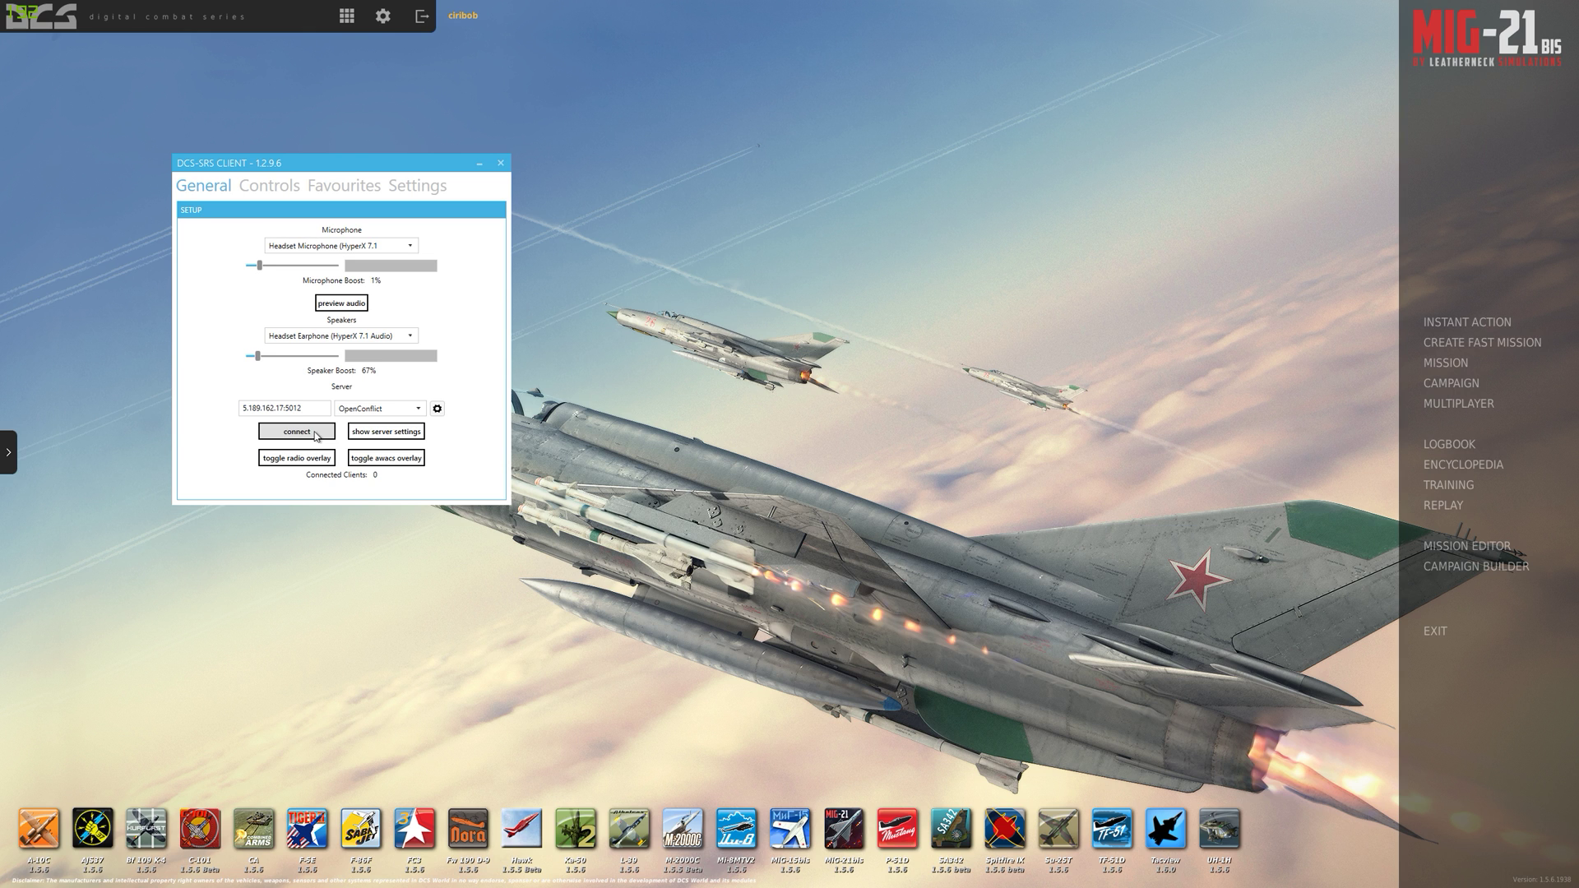
pyautogui.click(316, 436)
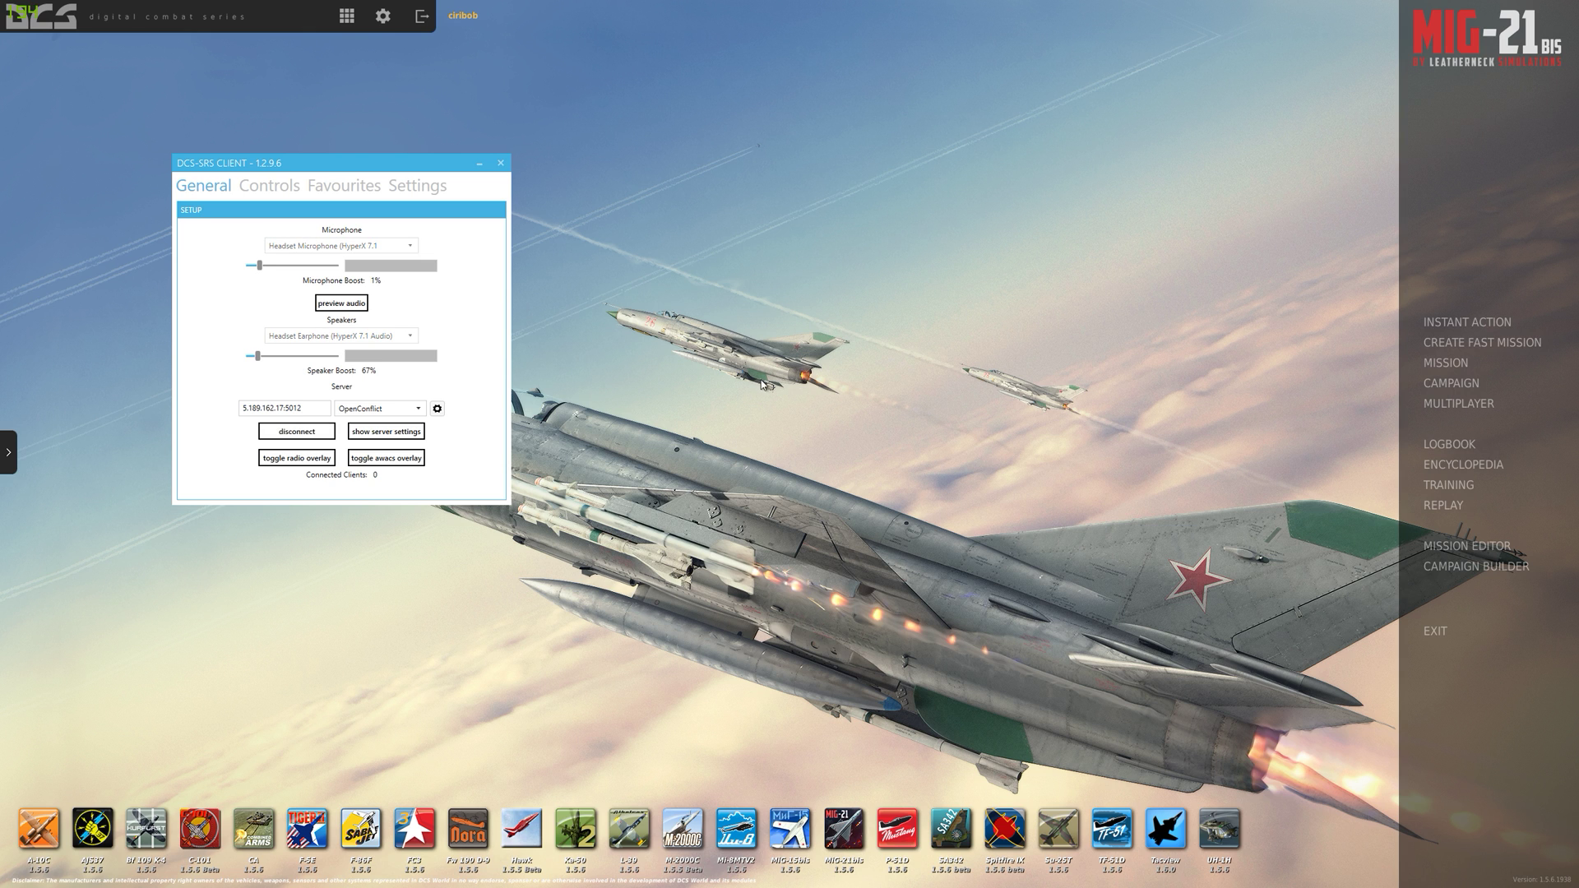
# - Switch to the Config folder, open SRSConfig.lua and examine the overlay's hotkey setting
pyautogui.click(650, 495)
pyautogui.hotkey('alt', 'Tab')
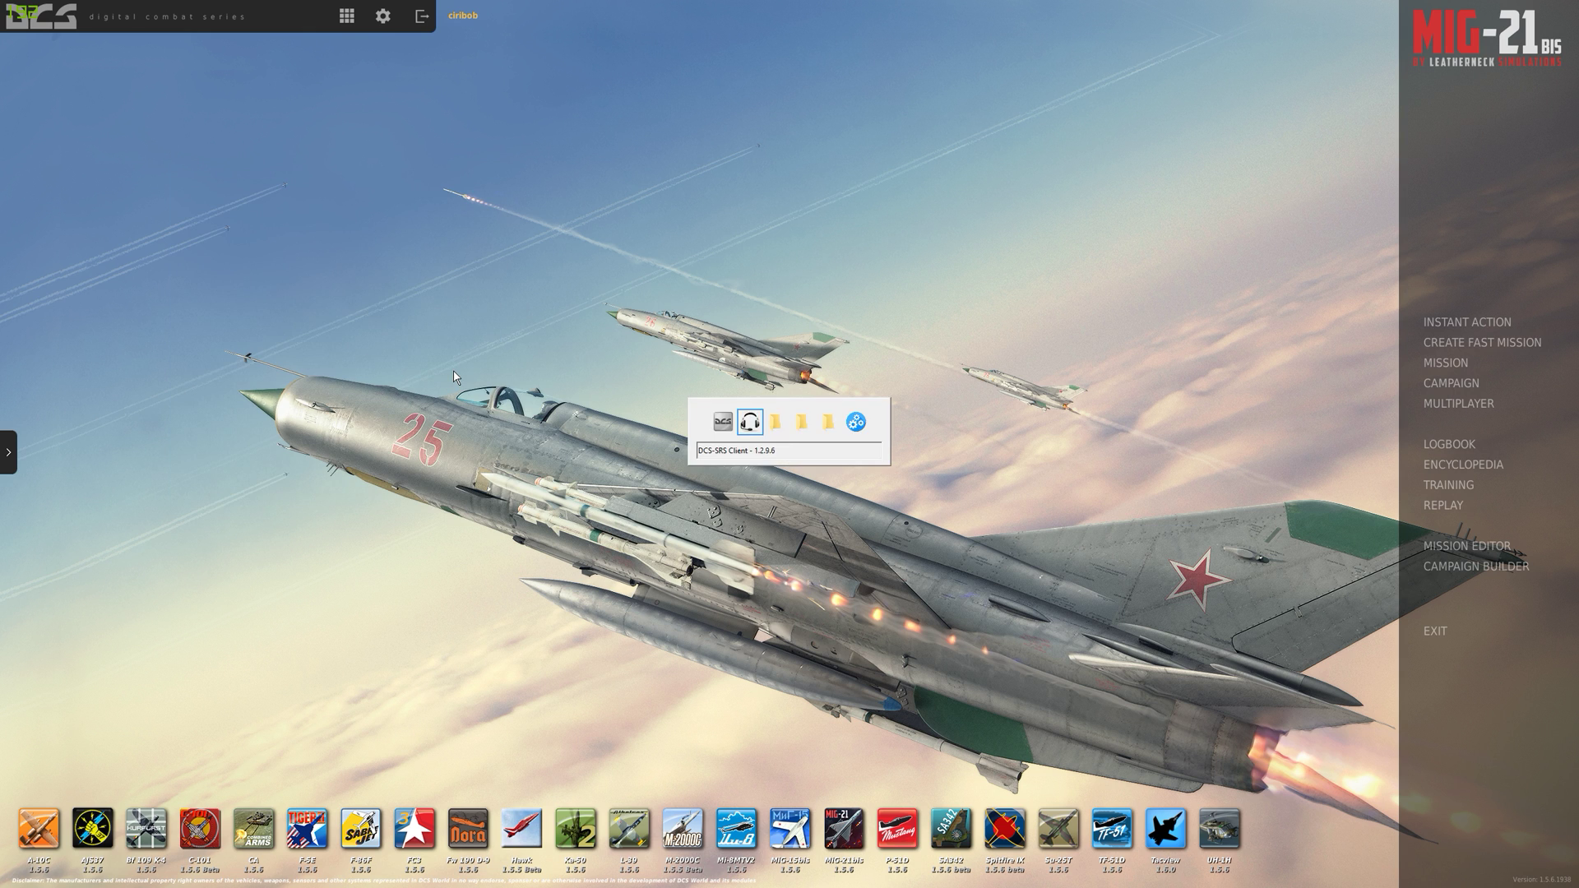
pyautogui.press('Tab')
pyautogui.press('Tab')
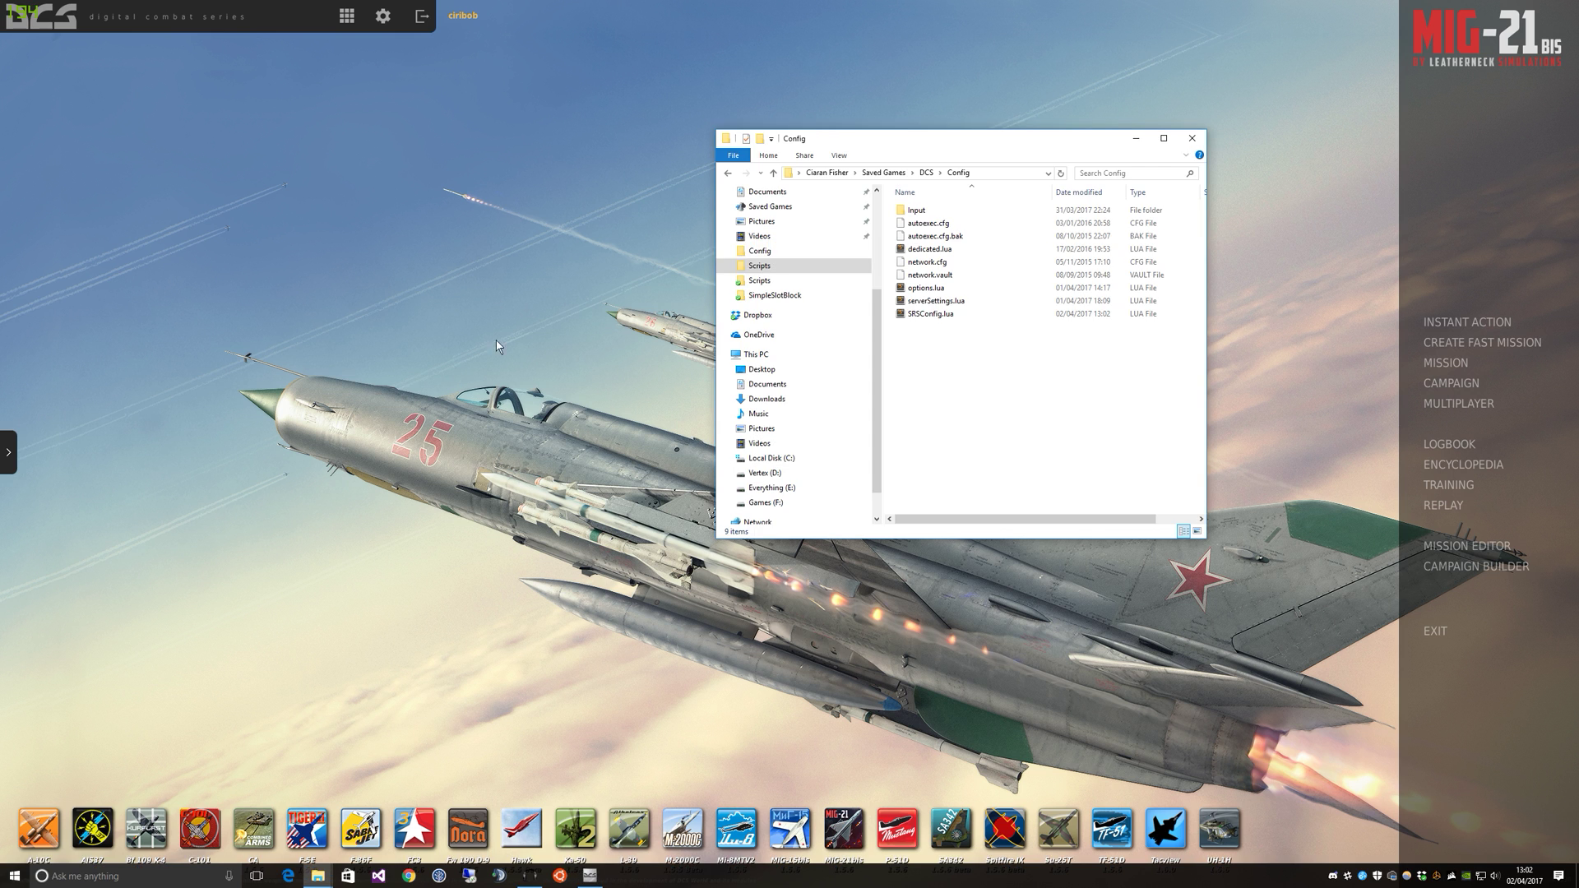
pyautogui.doubleClick(941, 316)
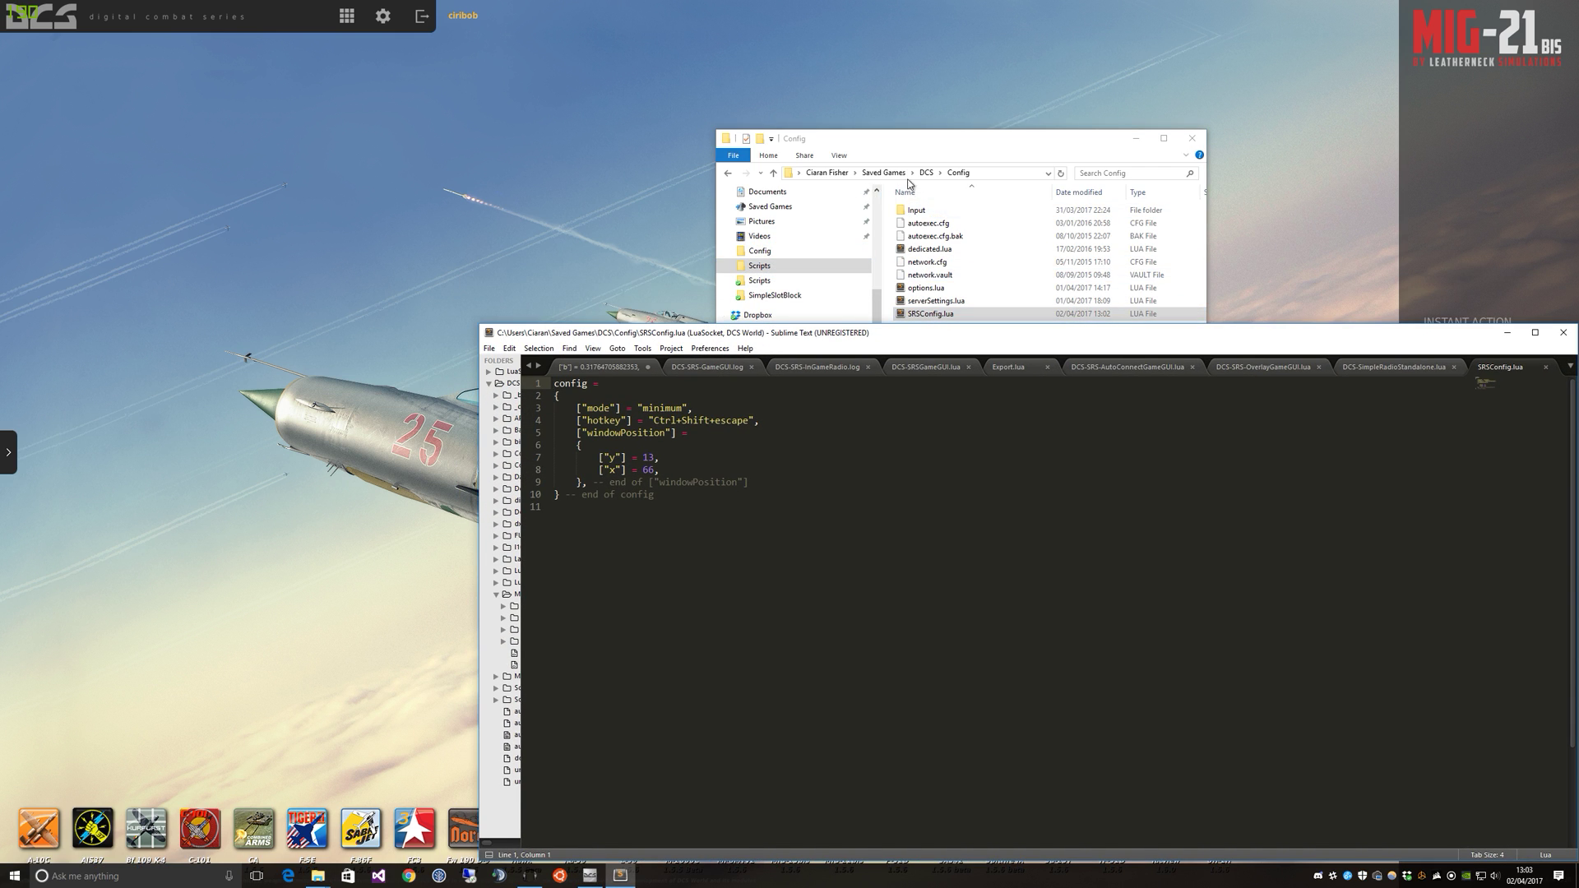
pyautogui.click(775, 477)
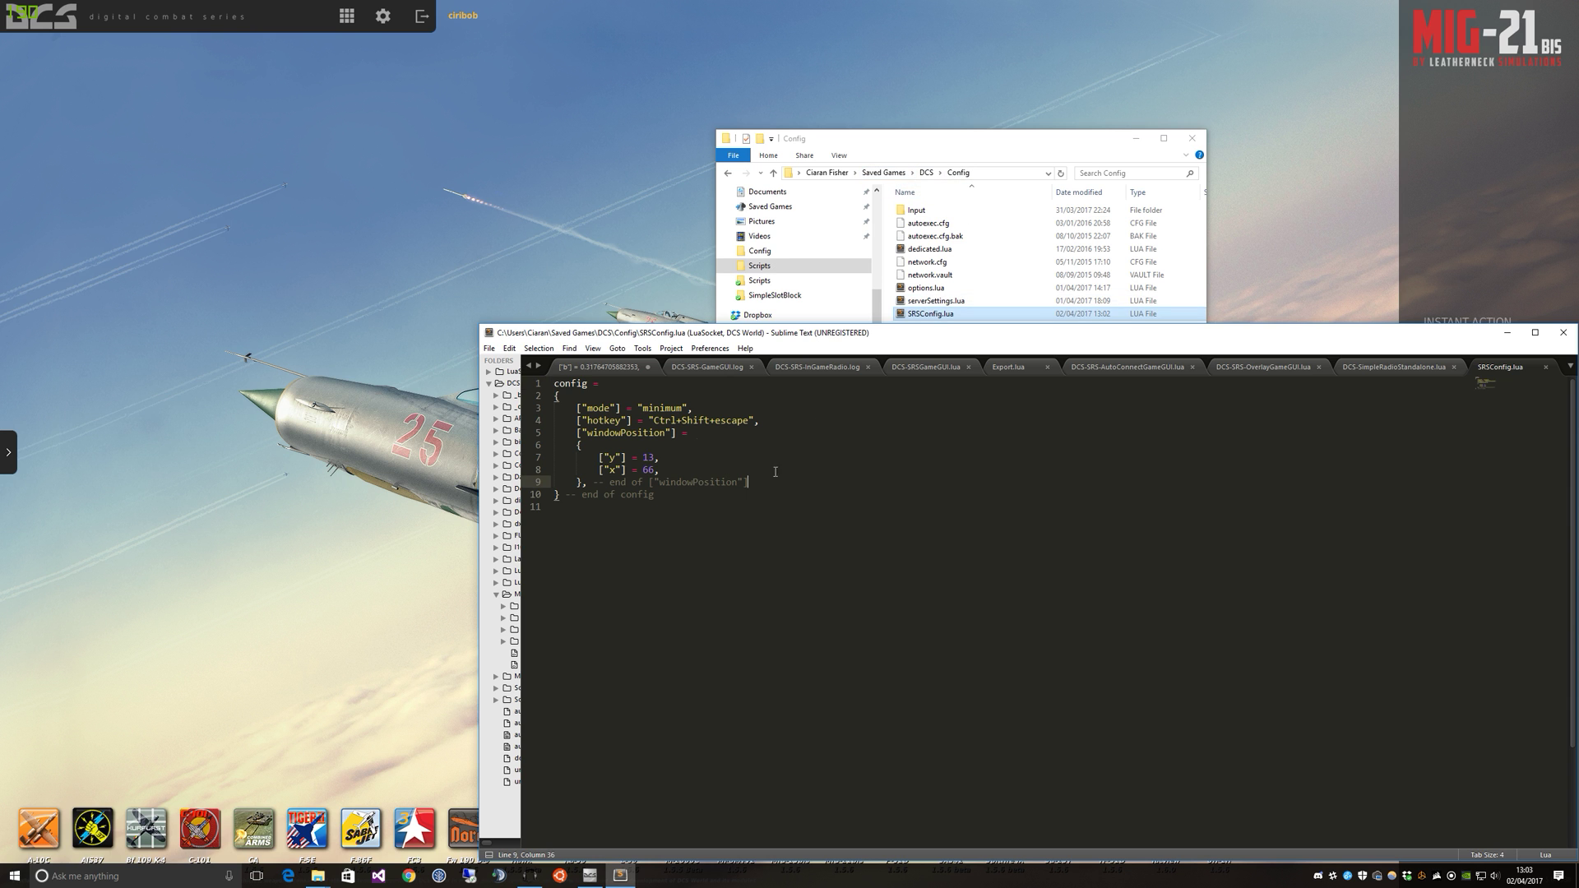
pyautogui.click(663, 420)
pyautogui.click(693, 421)
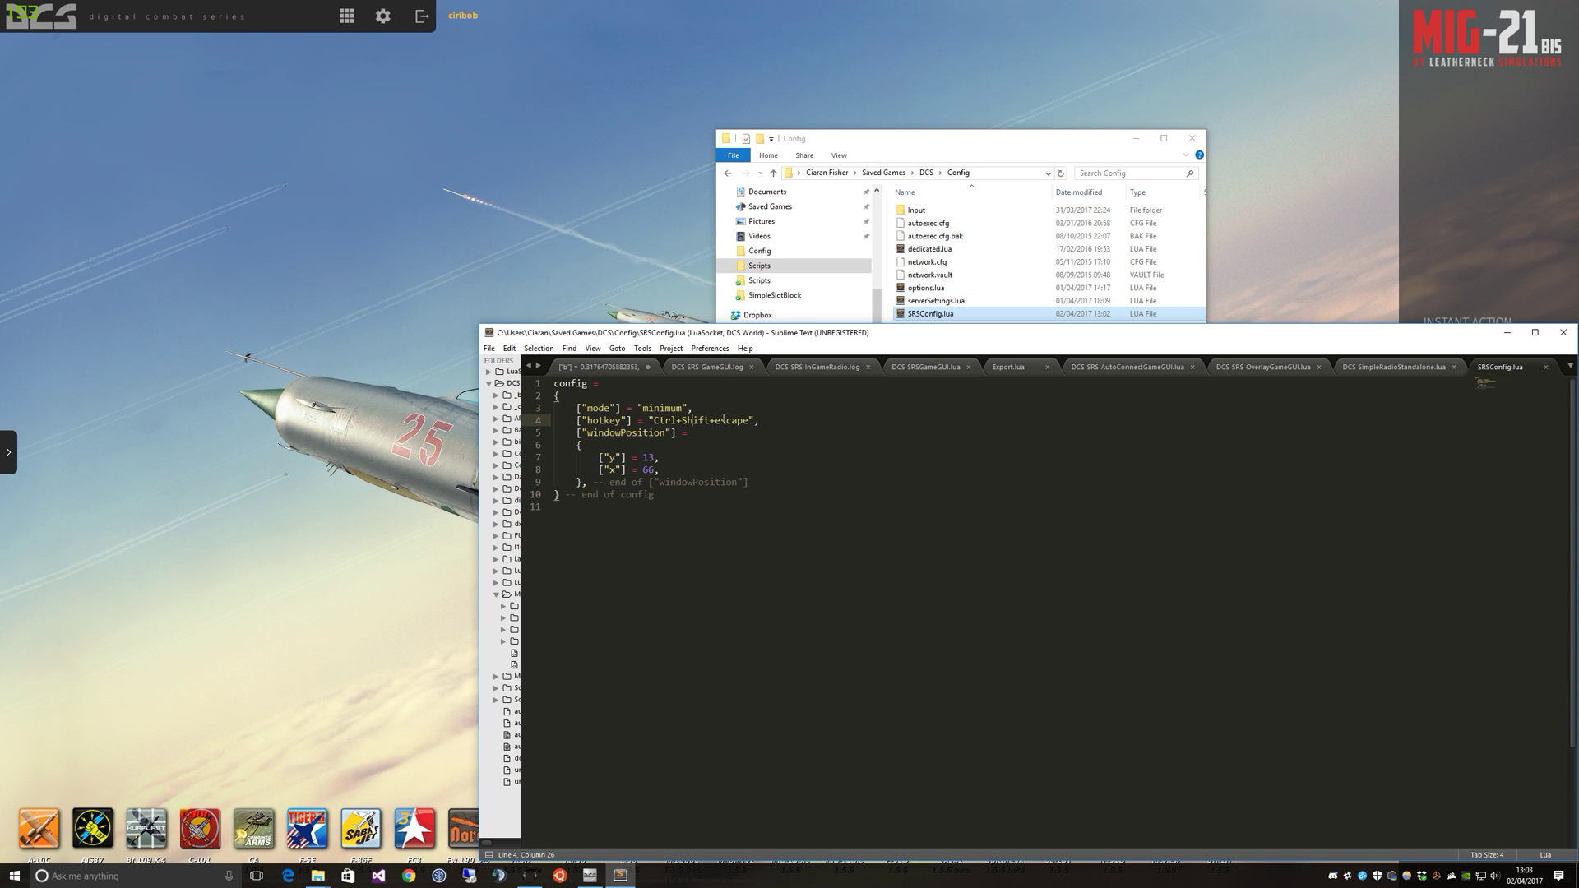
# - Back in DCS World, show the SimpleRadio overlay, reposition it at the left edge below mid-height, and hide it
pyautogui.click(642, 283)
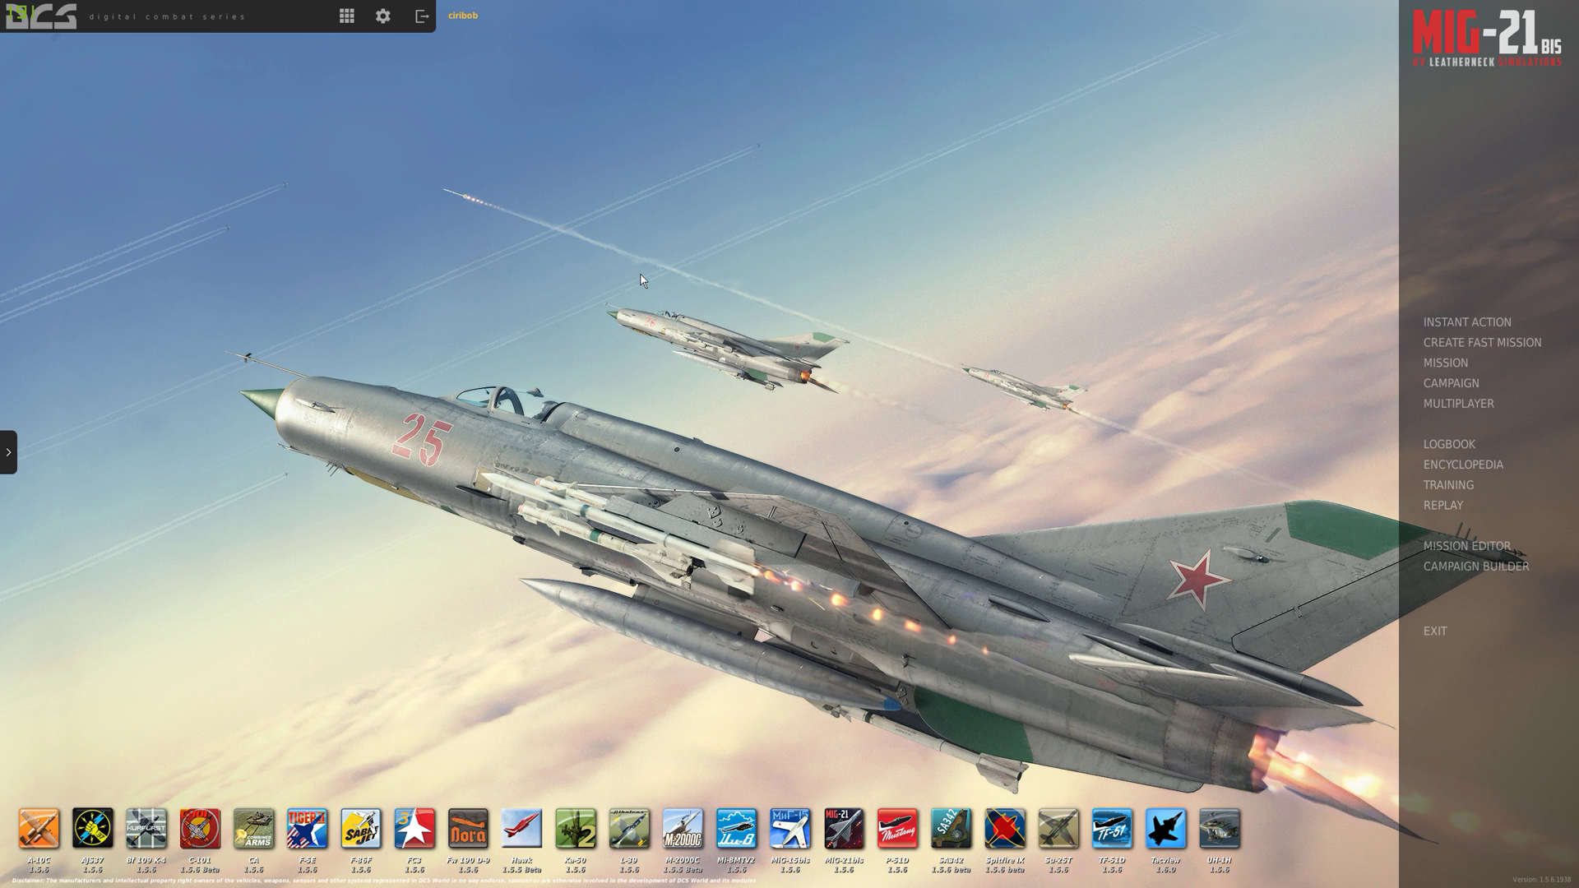
pyautogui.hotkey('ctrl', 'shift', 'Escape')
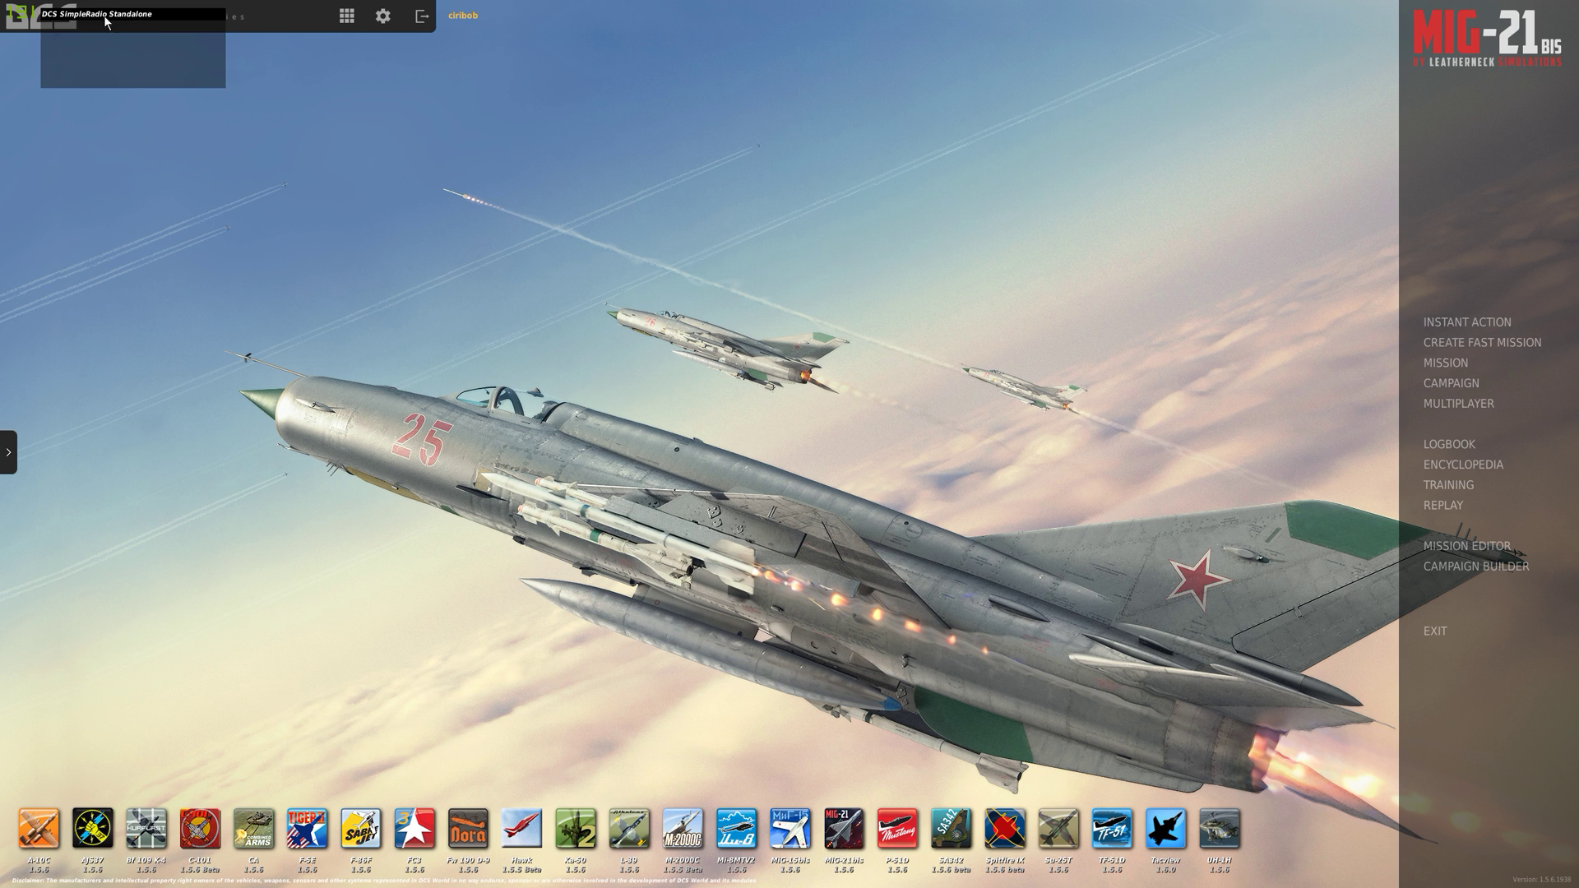
pyautogui.moveTo(56, 21); pyautogui.dragTo(67, 34)
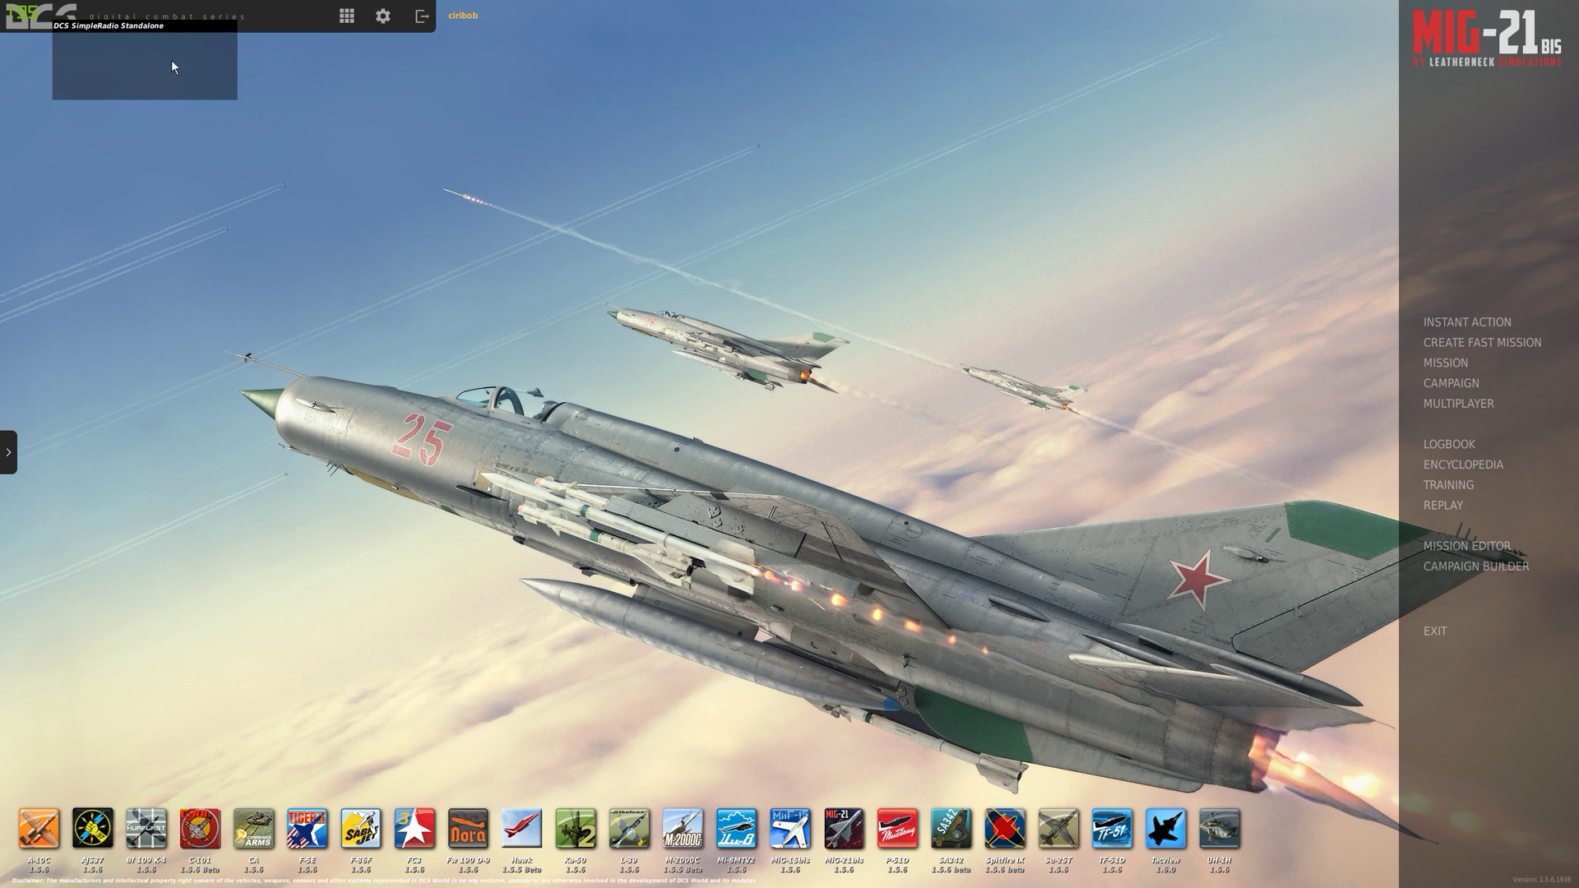
pyautogui.moveTo(99, 27); pyautogui.dragTo(70, 544)
pyautogui.moveTo(161, 367); pyautogui.dragTo(53, 523)
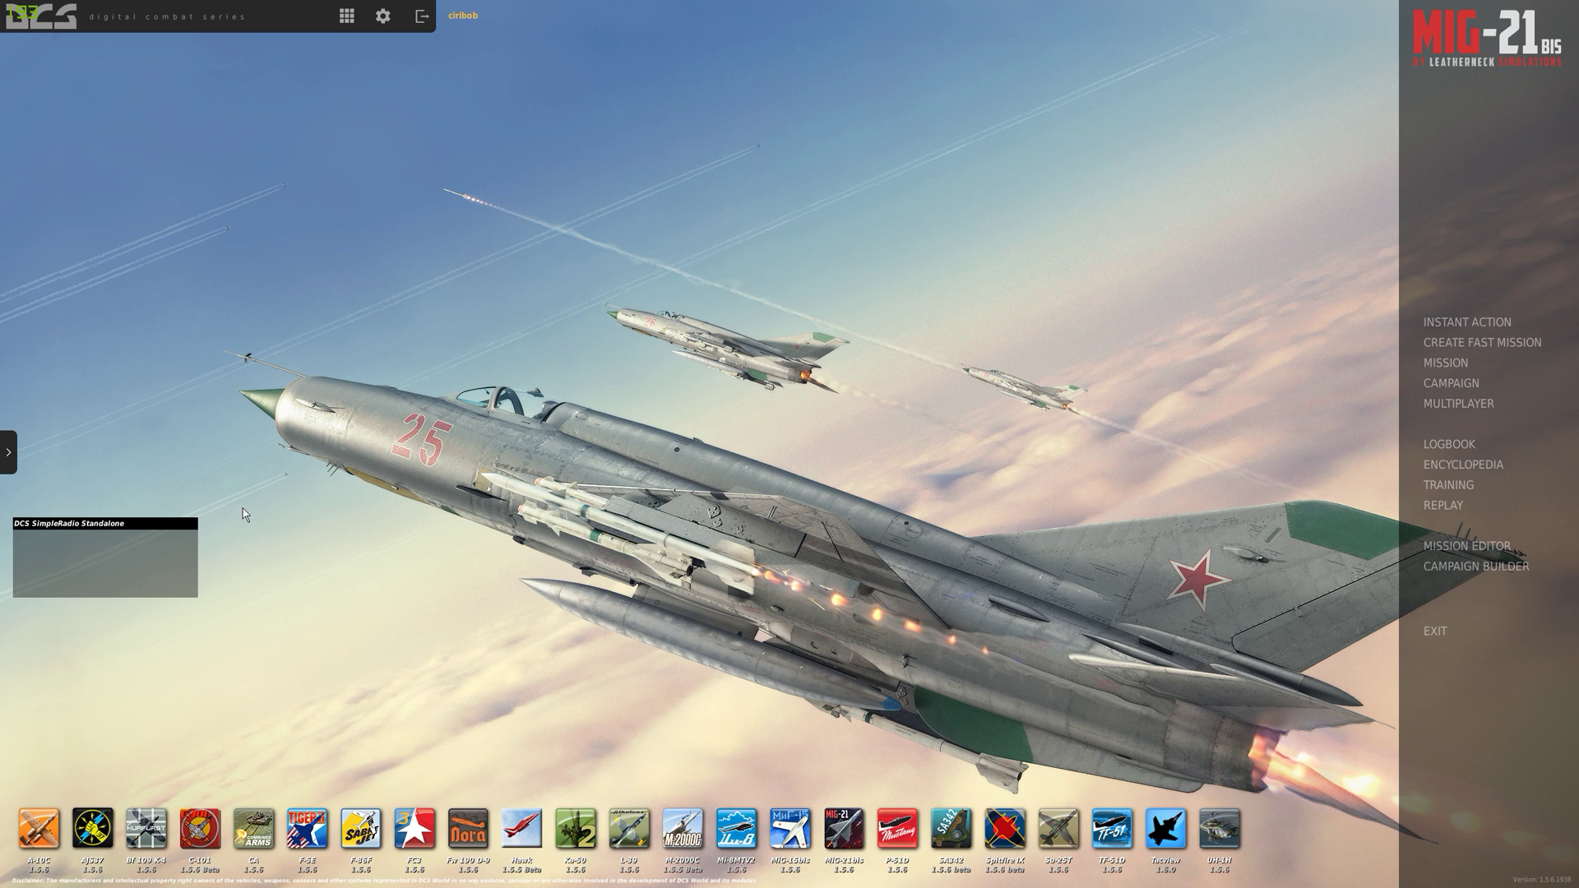
pyautogui.hotkey('ctrl', 'shift', 'Escape')
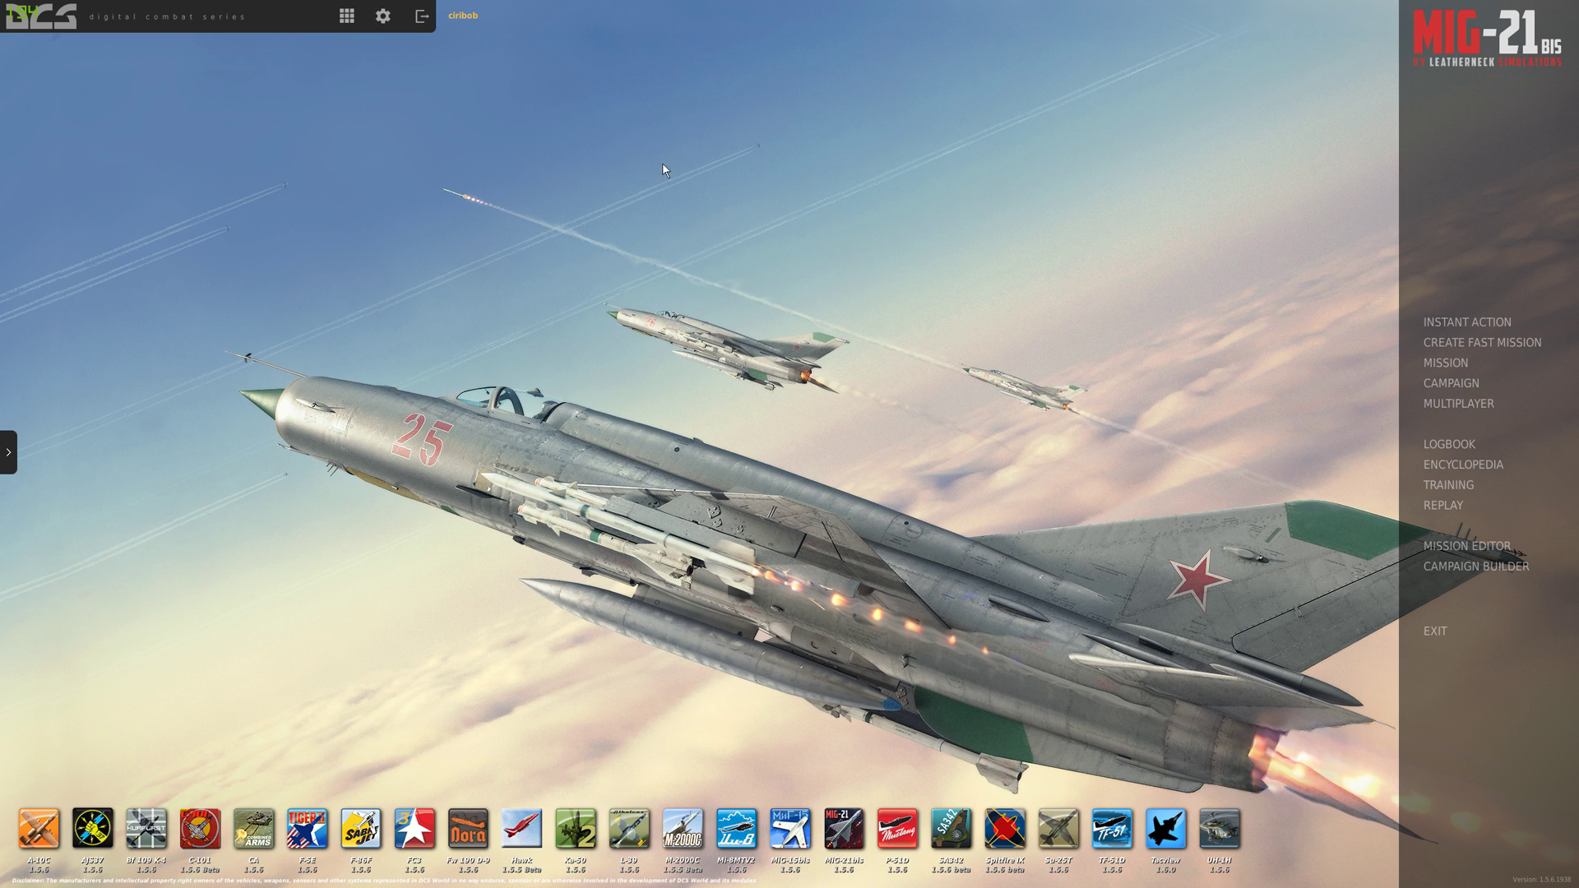
# - Open the mission slot_block_test_helis.miz in the Mission Editor
pyautogui.click(1489, 542)
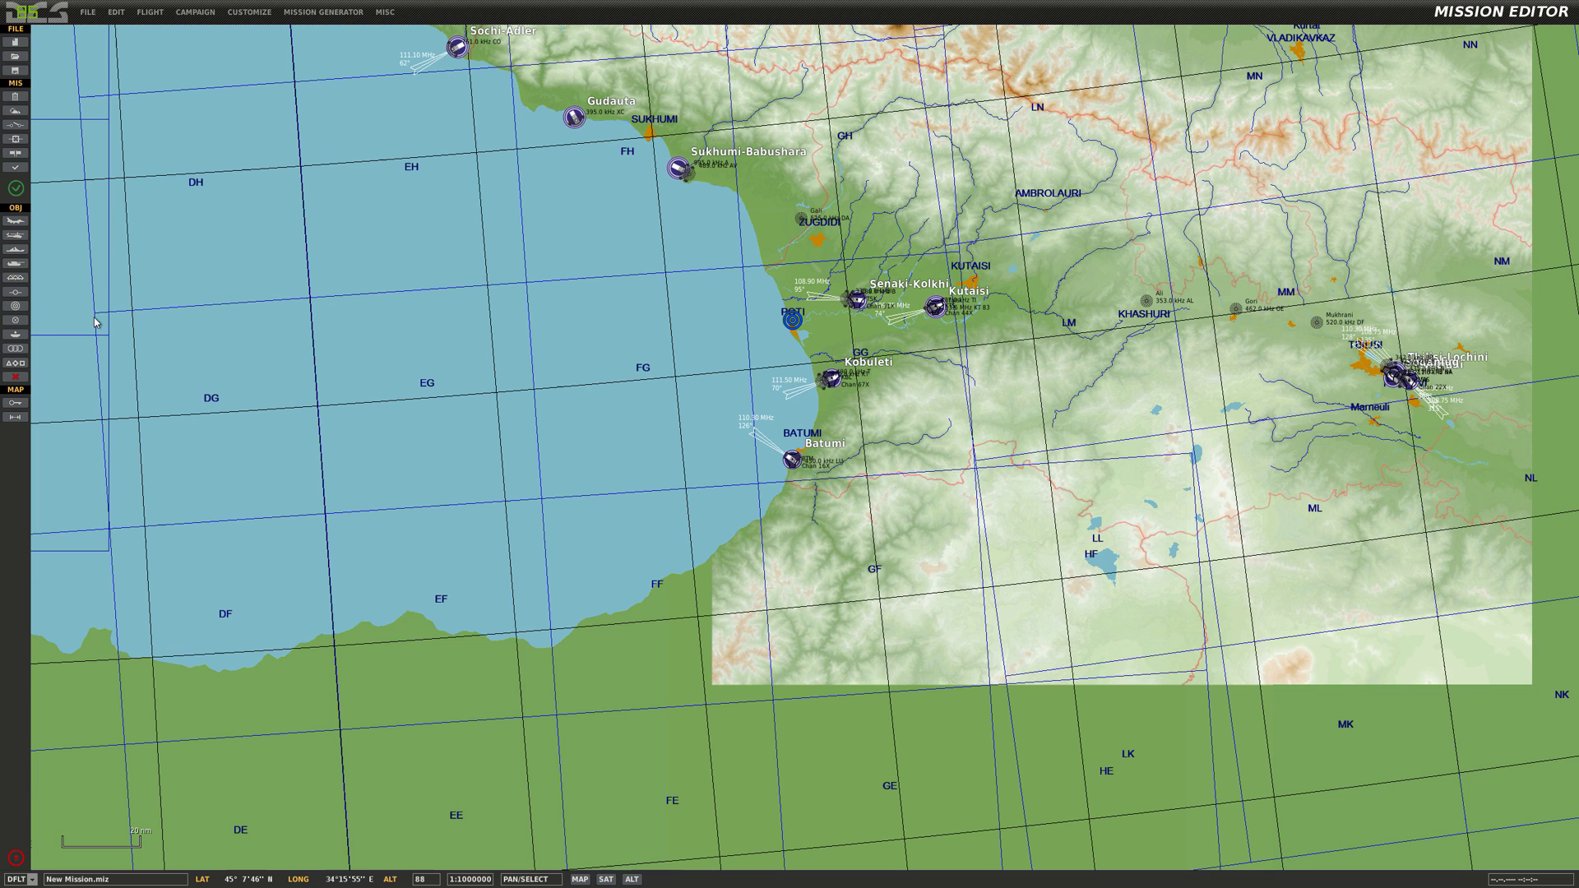
pyautogui.click(87, 12)
pyautogui.click(104, 39)
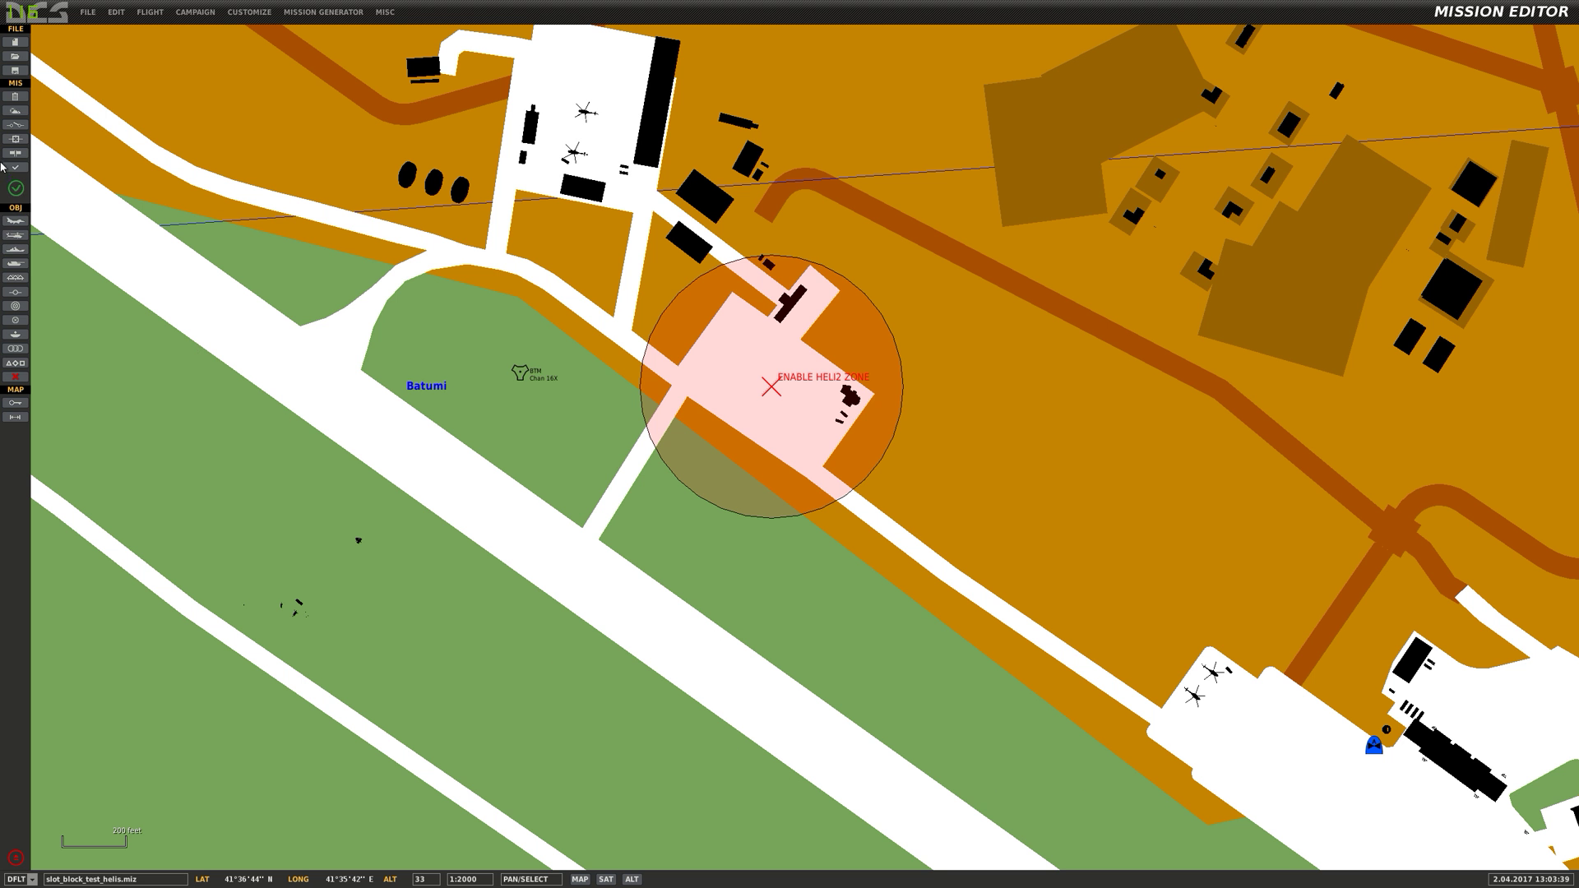
# - Run the mission from the editor and fly it as the UH-1H pilot of group HELI2
pyautogui.click(16, 186)
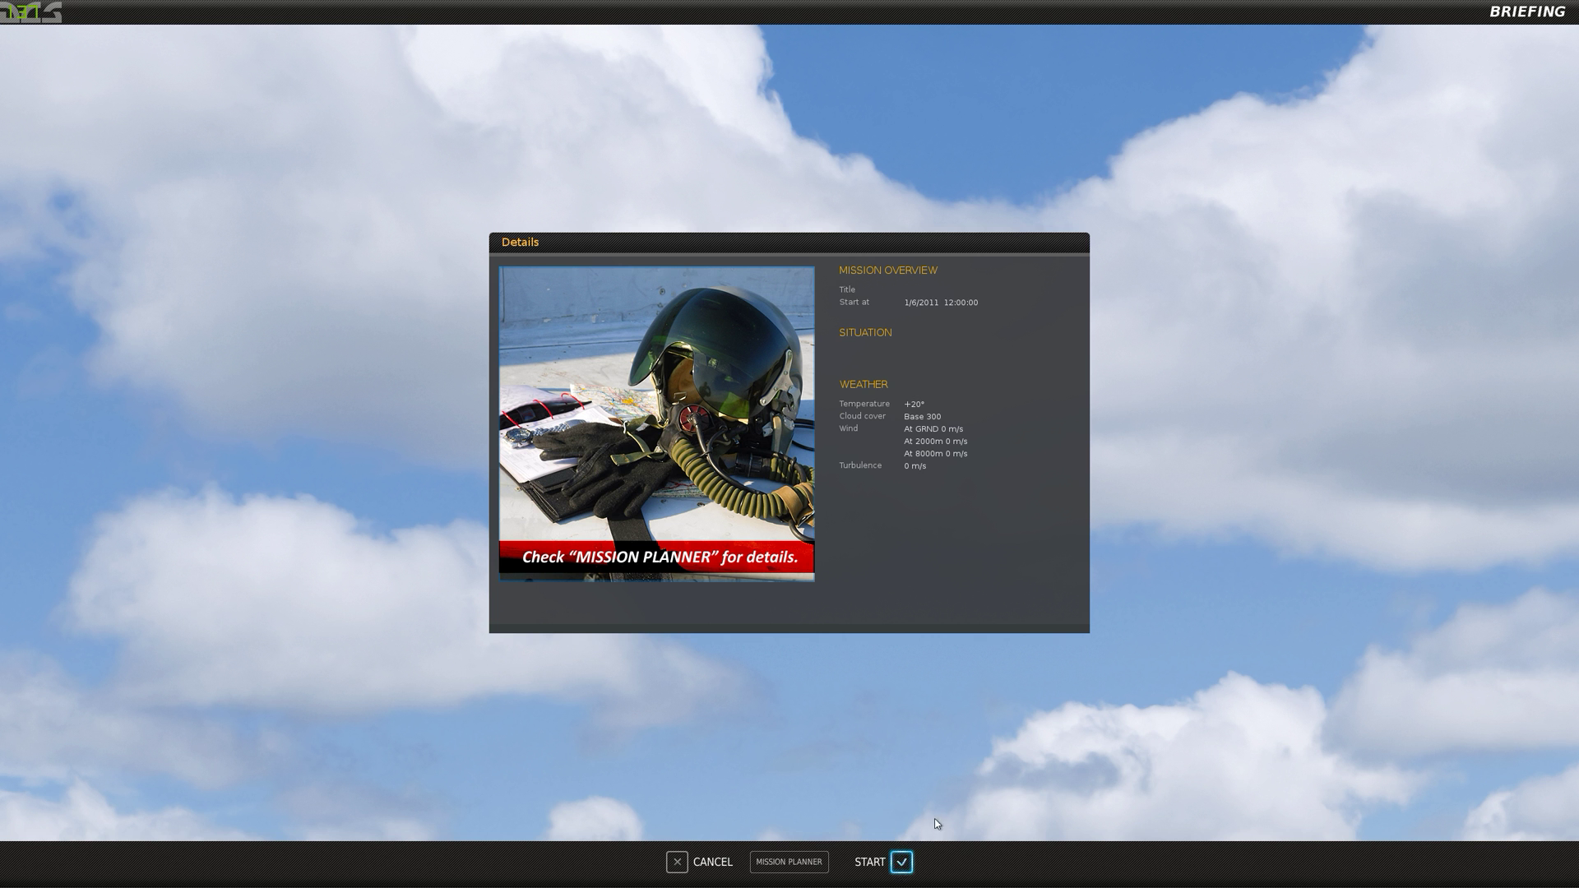
pyautogui.click(900, 858)
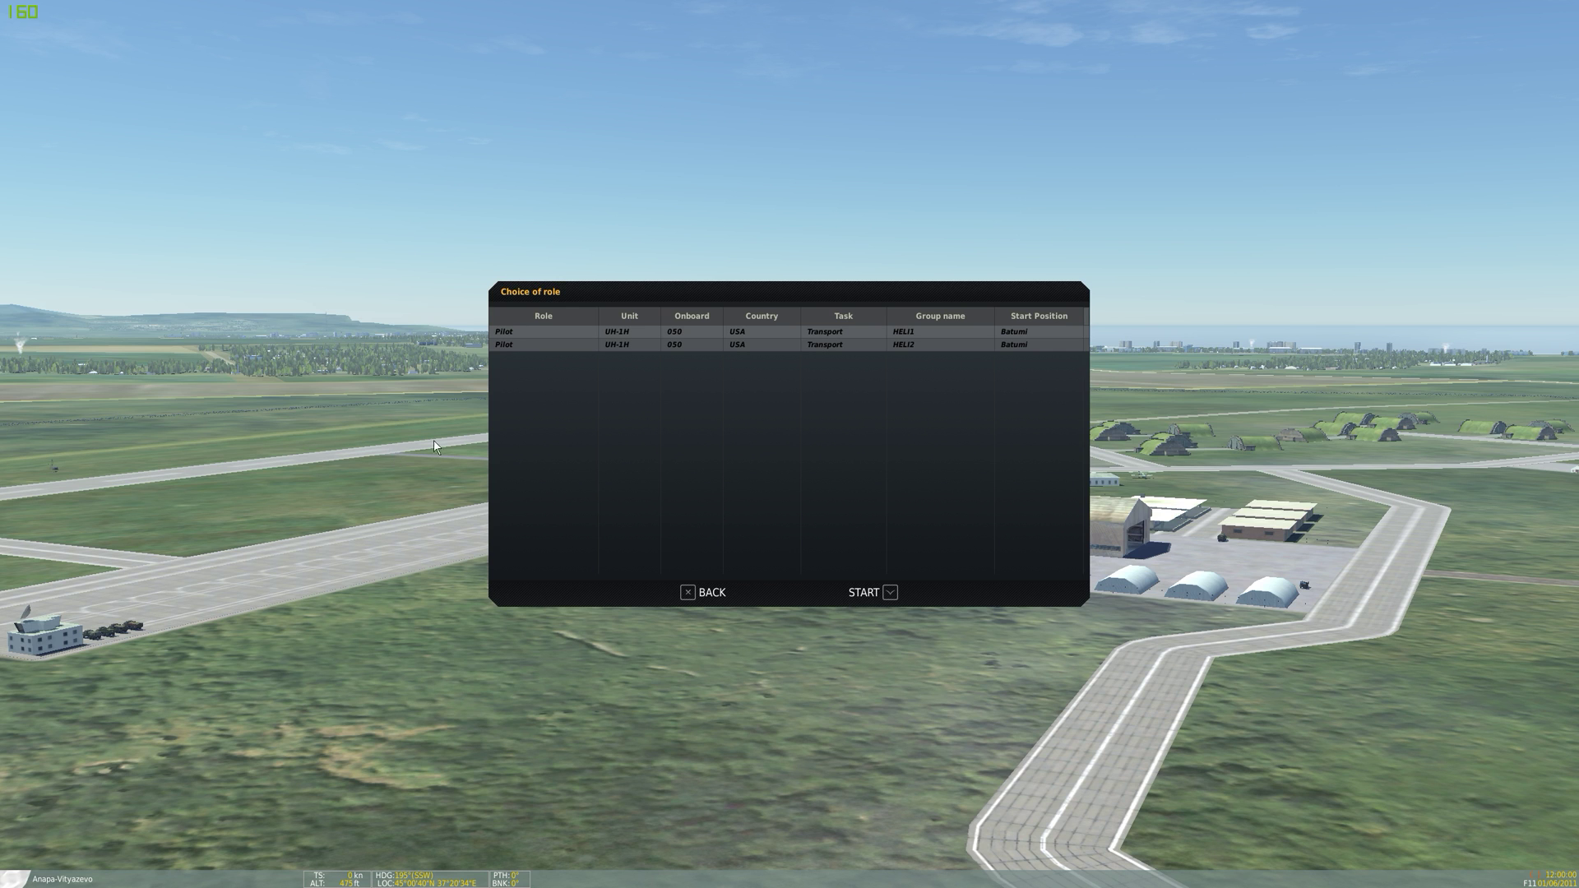
pyautogui.click(538, 343)
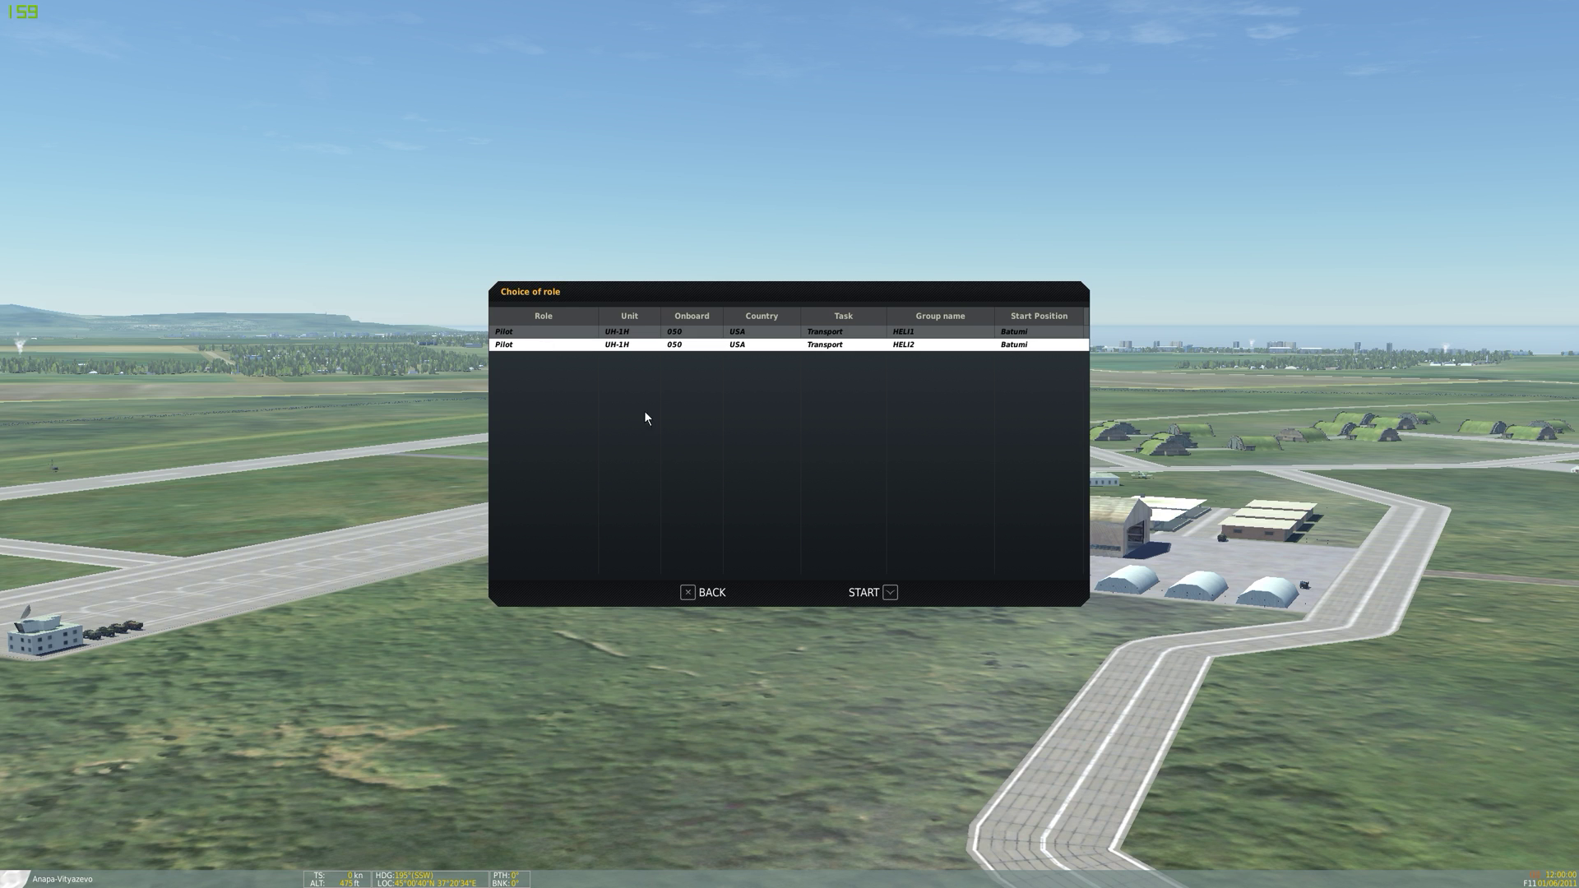
pyautogui.click(862, 591)
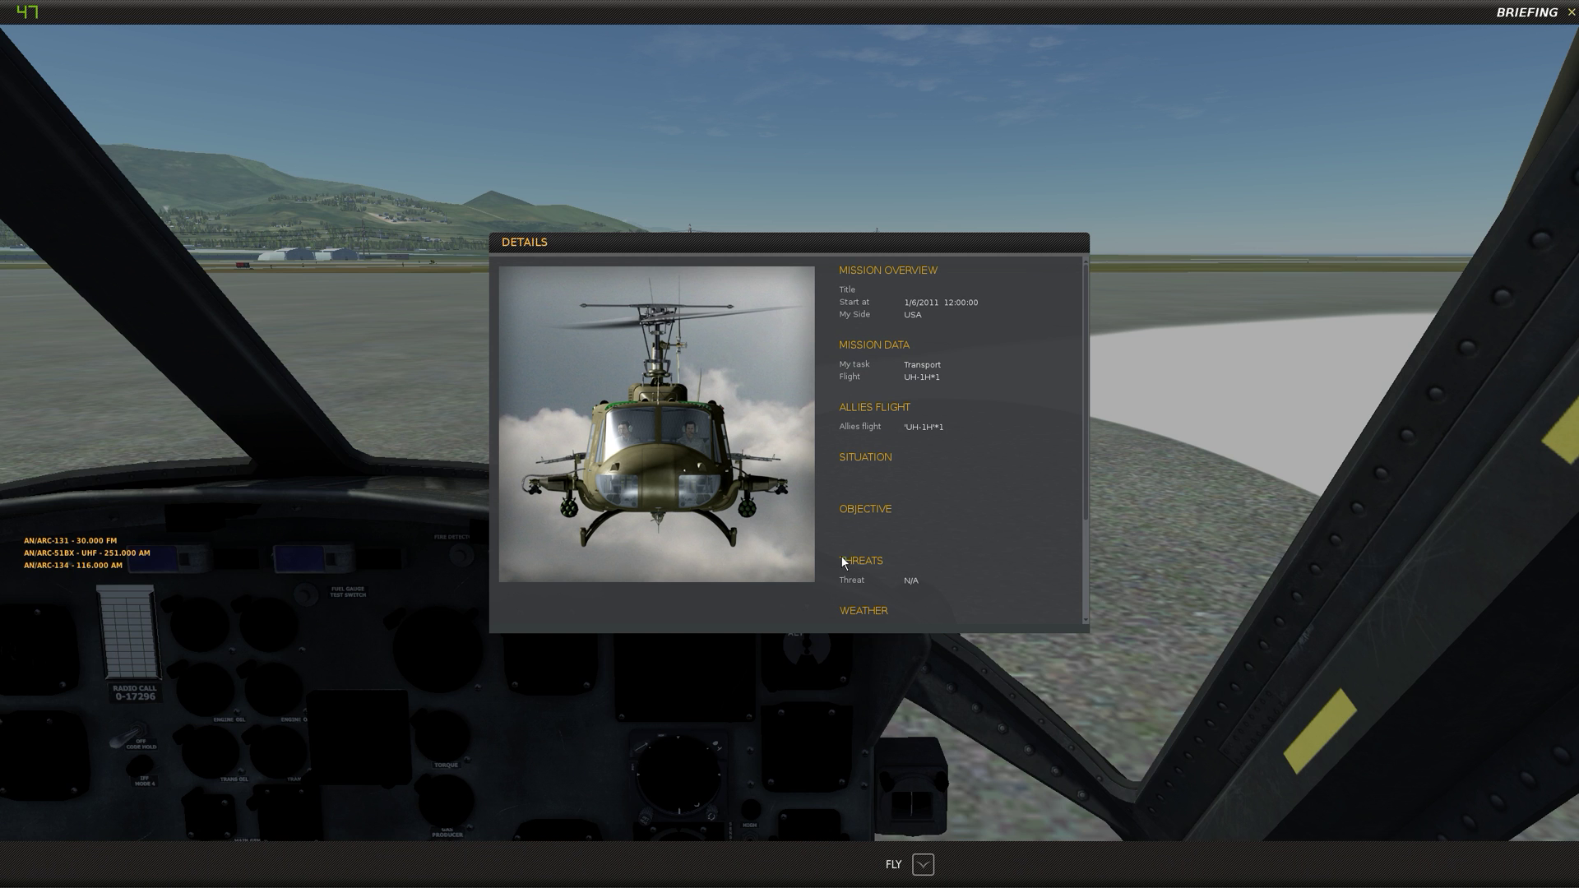
pyautogui.click(930, 864)
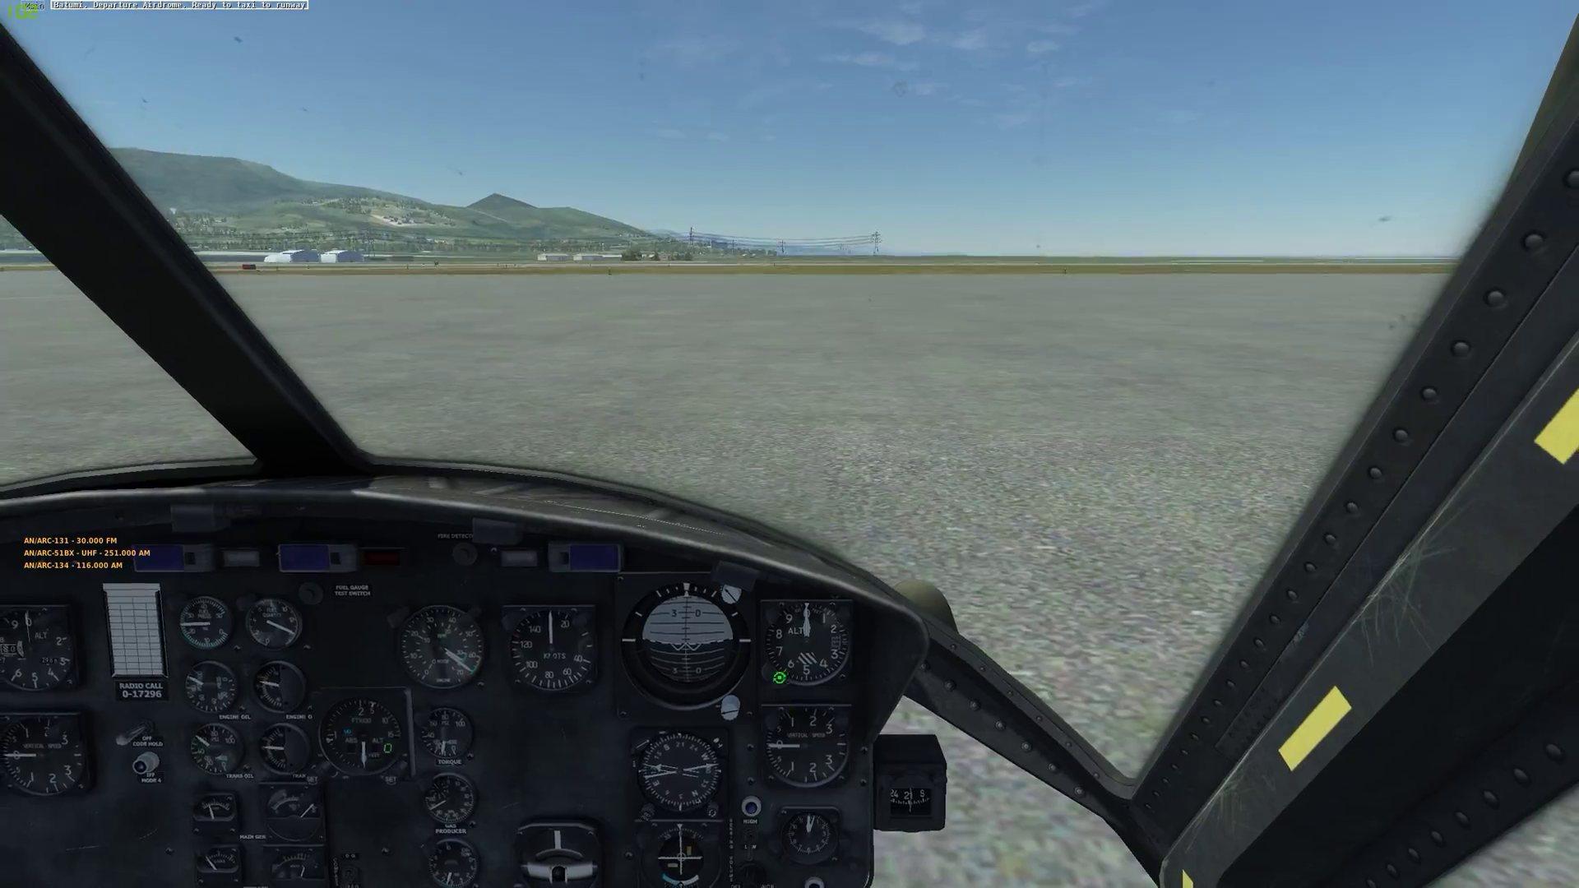
# - Switch to the external helicopter view and examine the SimpleRadio overlay over the airfield from different distances and angles
pyautogui.press('F2')
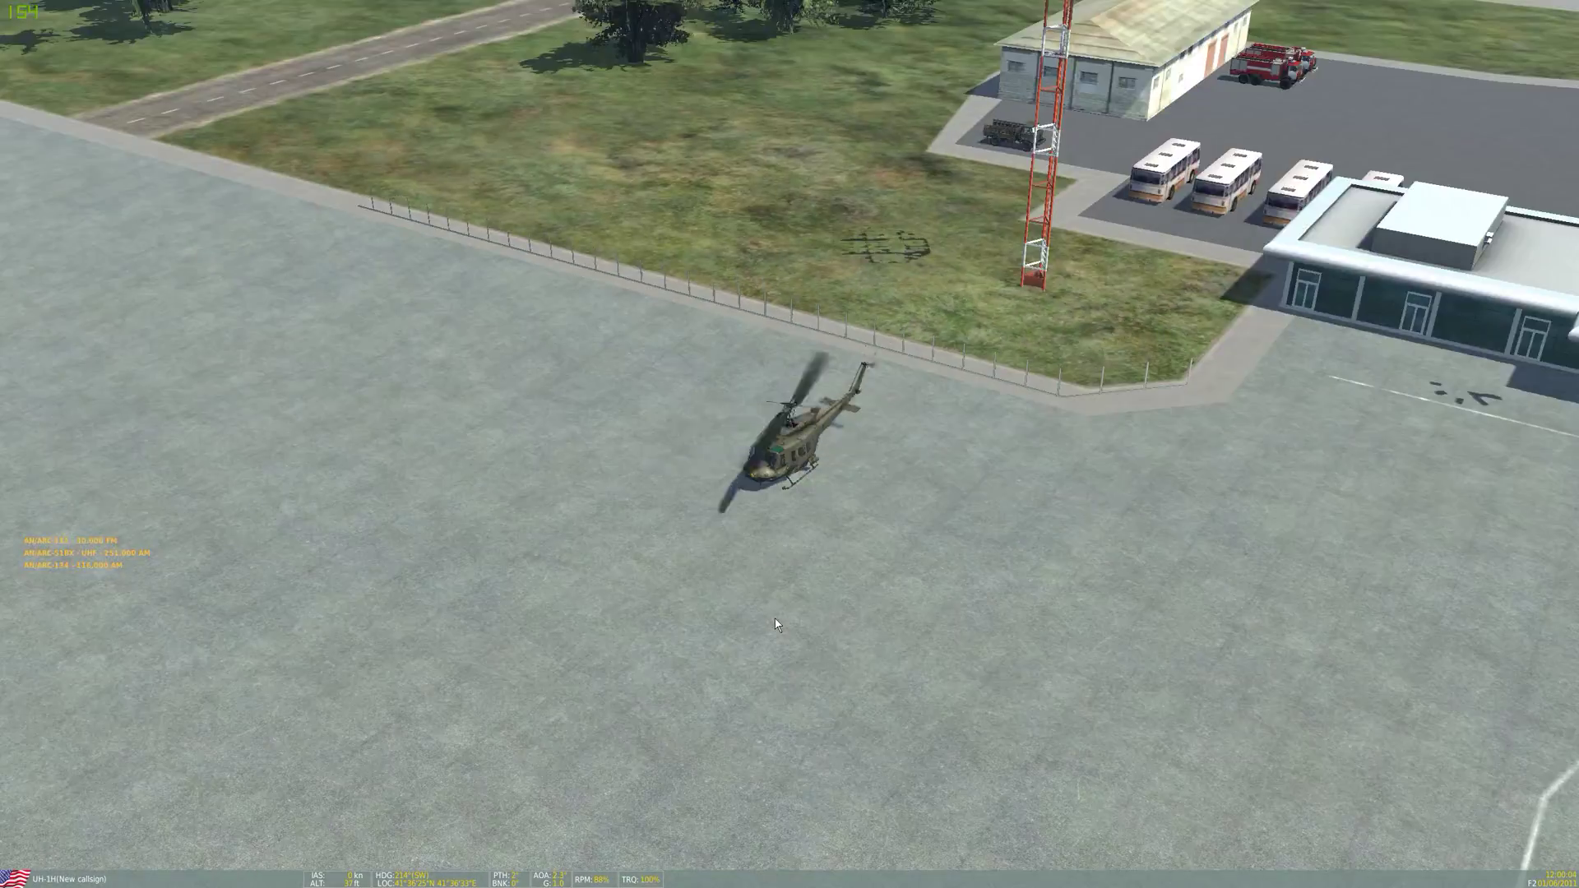
pyautogui.scroll(-15, 775, 619)
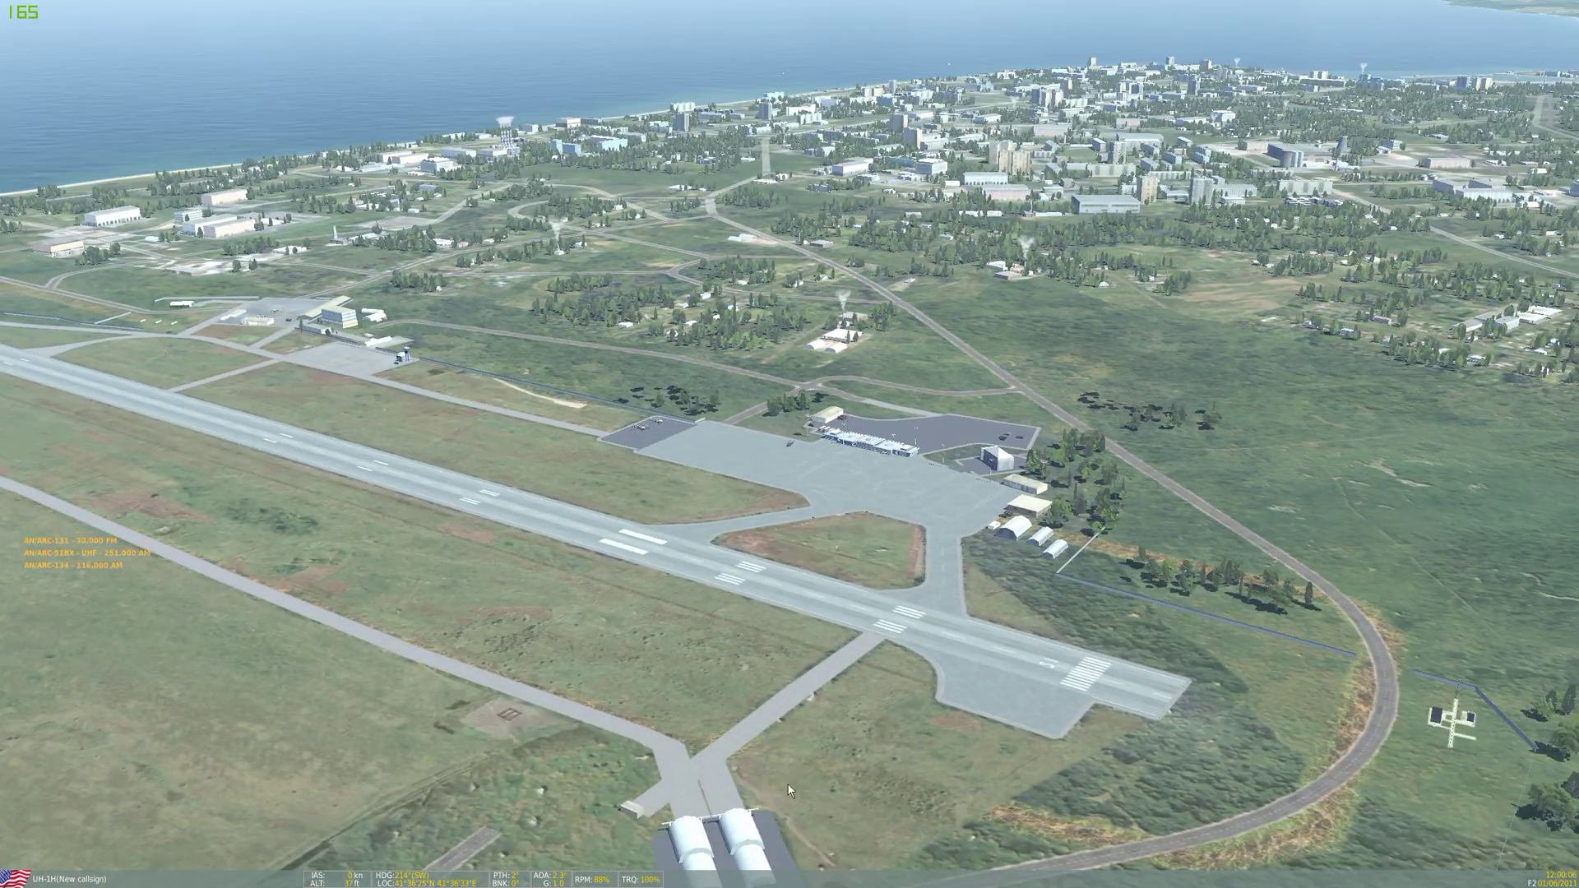
pyautogui.scroll(5, 790, 740)
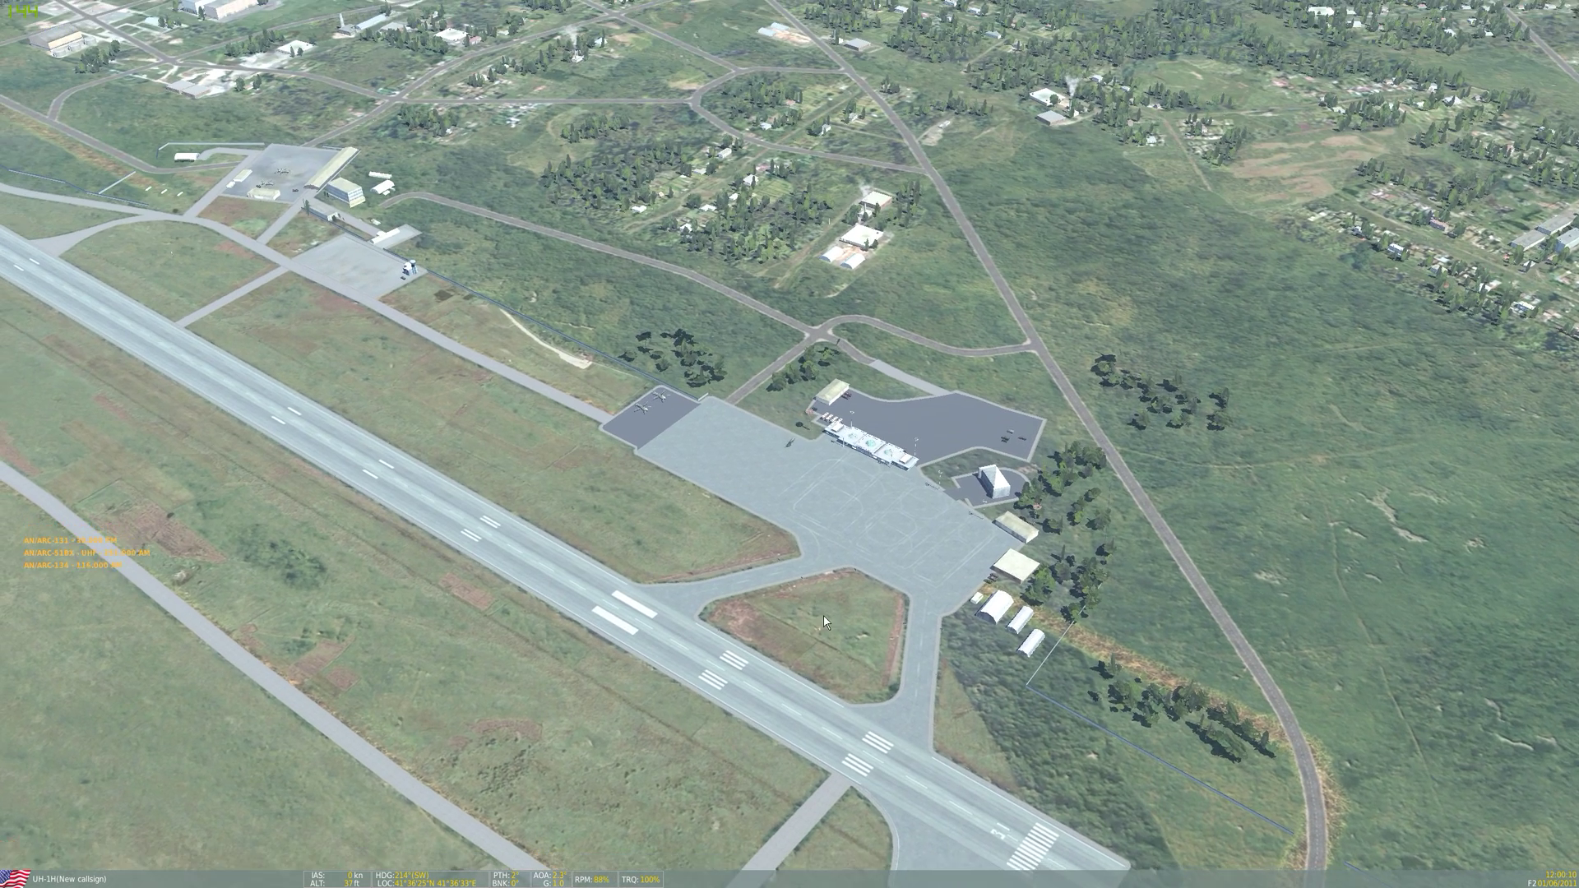
pyautogui.moveTo(823, 615); pyautogui.dragTo(832, 625)
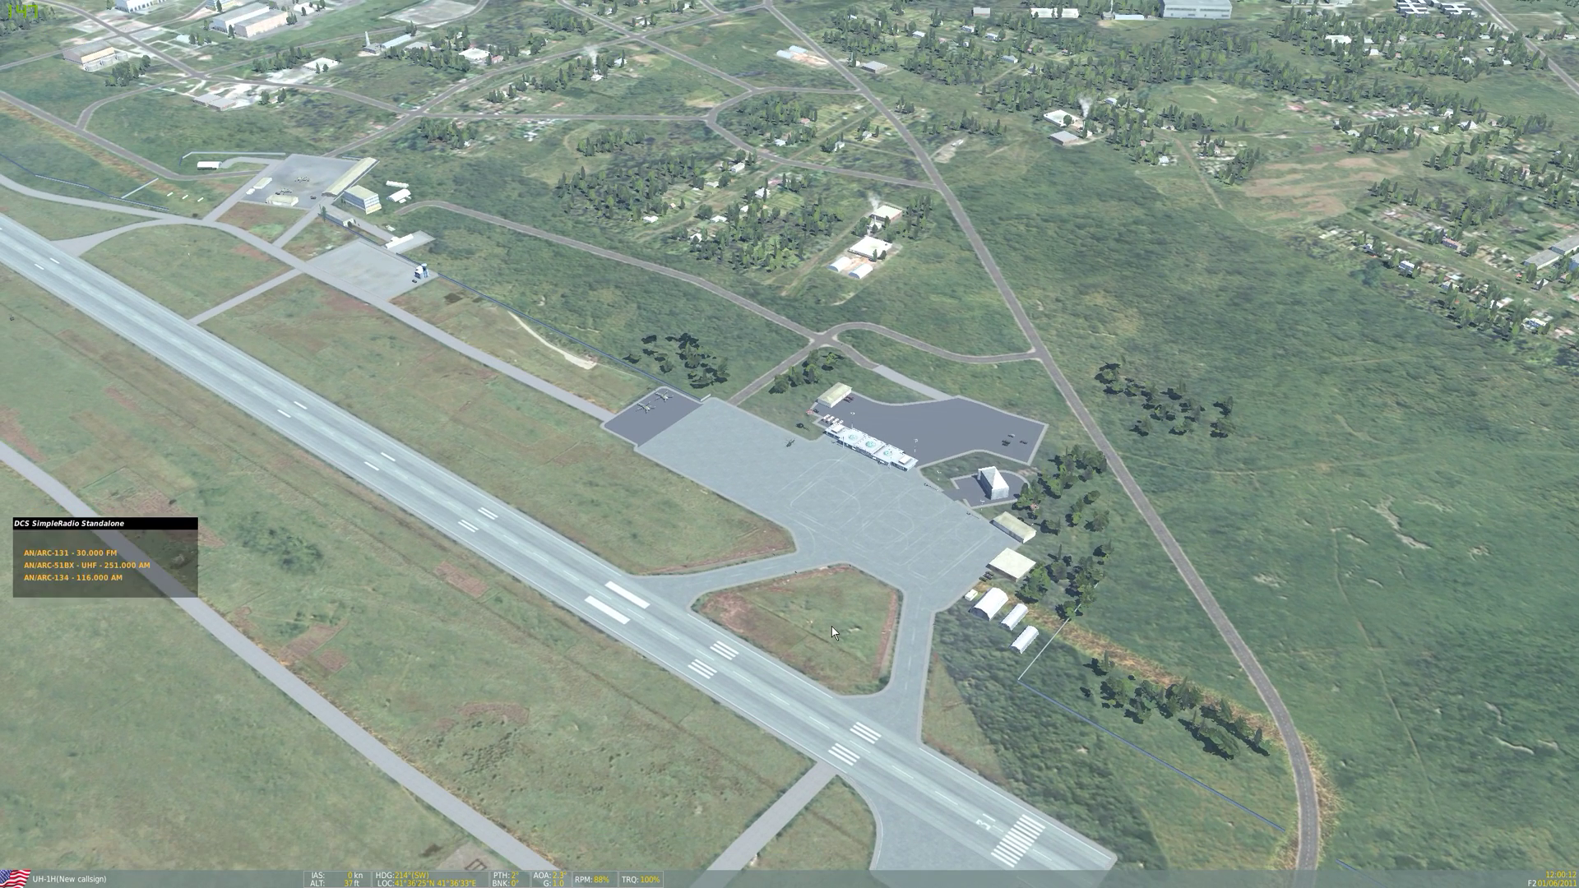
pyautogui.moveTo(826, 620); pyautogui.dragTo(810, 454)
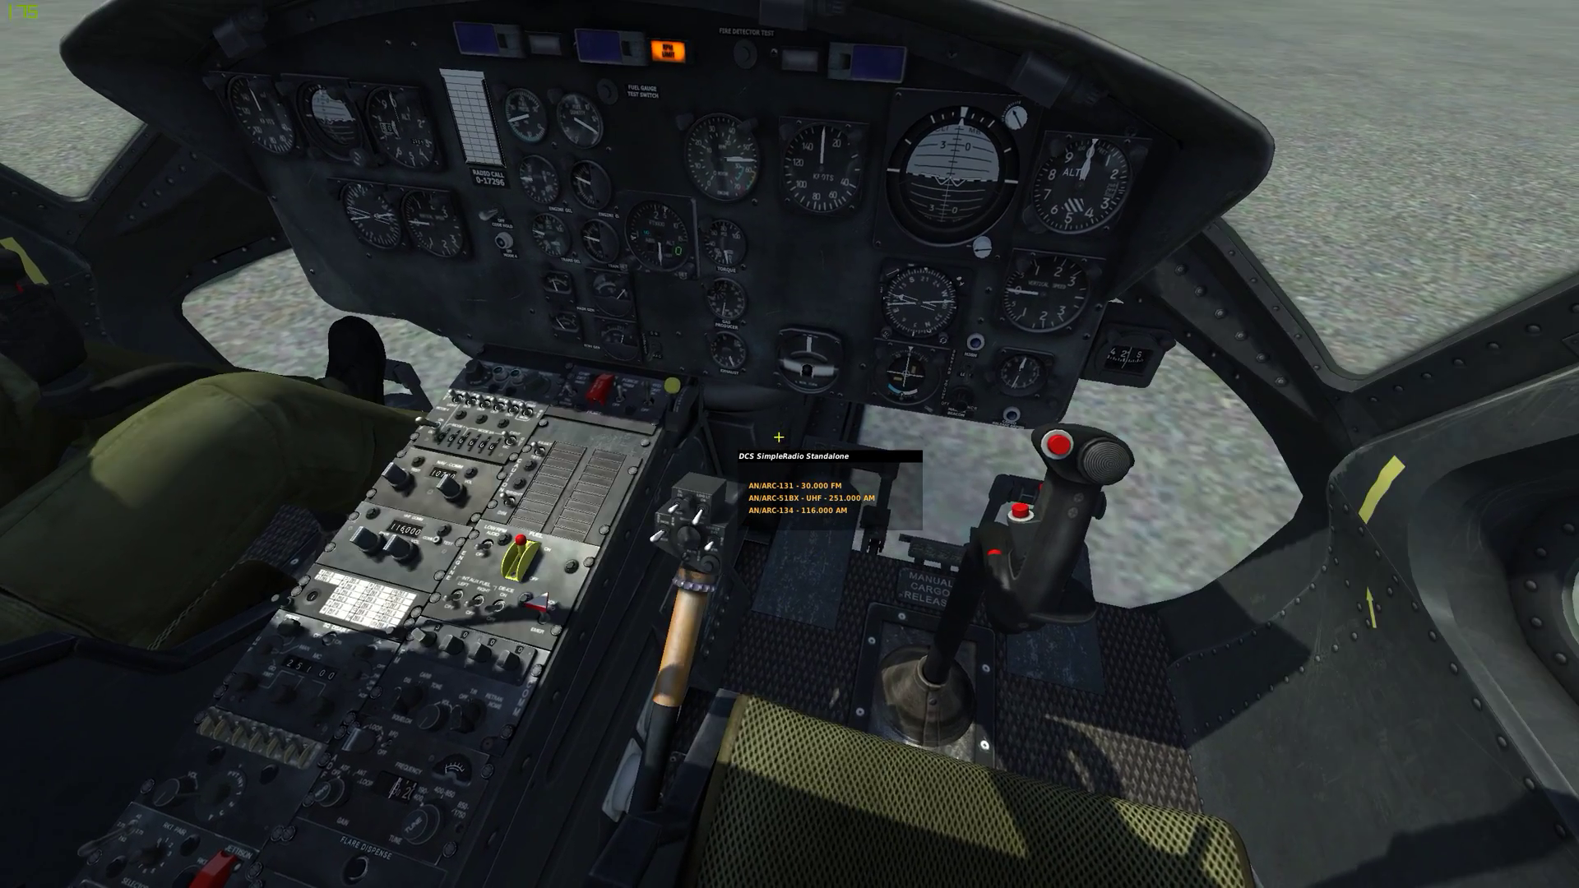
# - Move the SimpleRadio overlay from the middle of the cockpit view to beside the radio console, above its far-left panels
pyautogui.moveTo(787, 457); pyautogui.dragTo(42, 553)
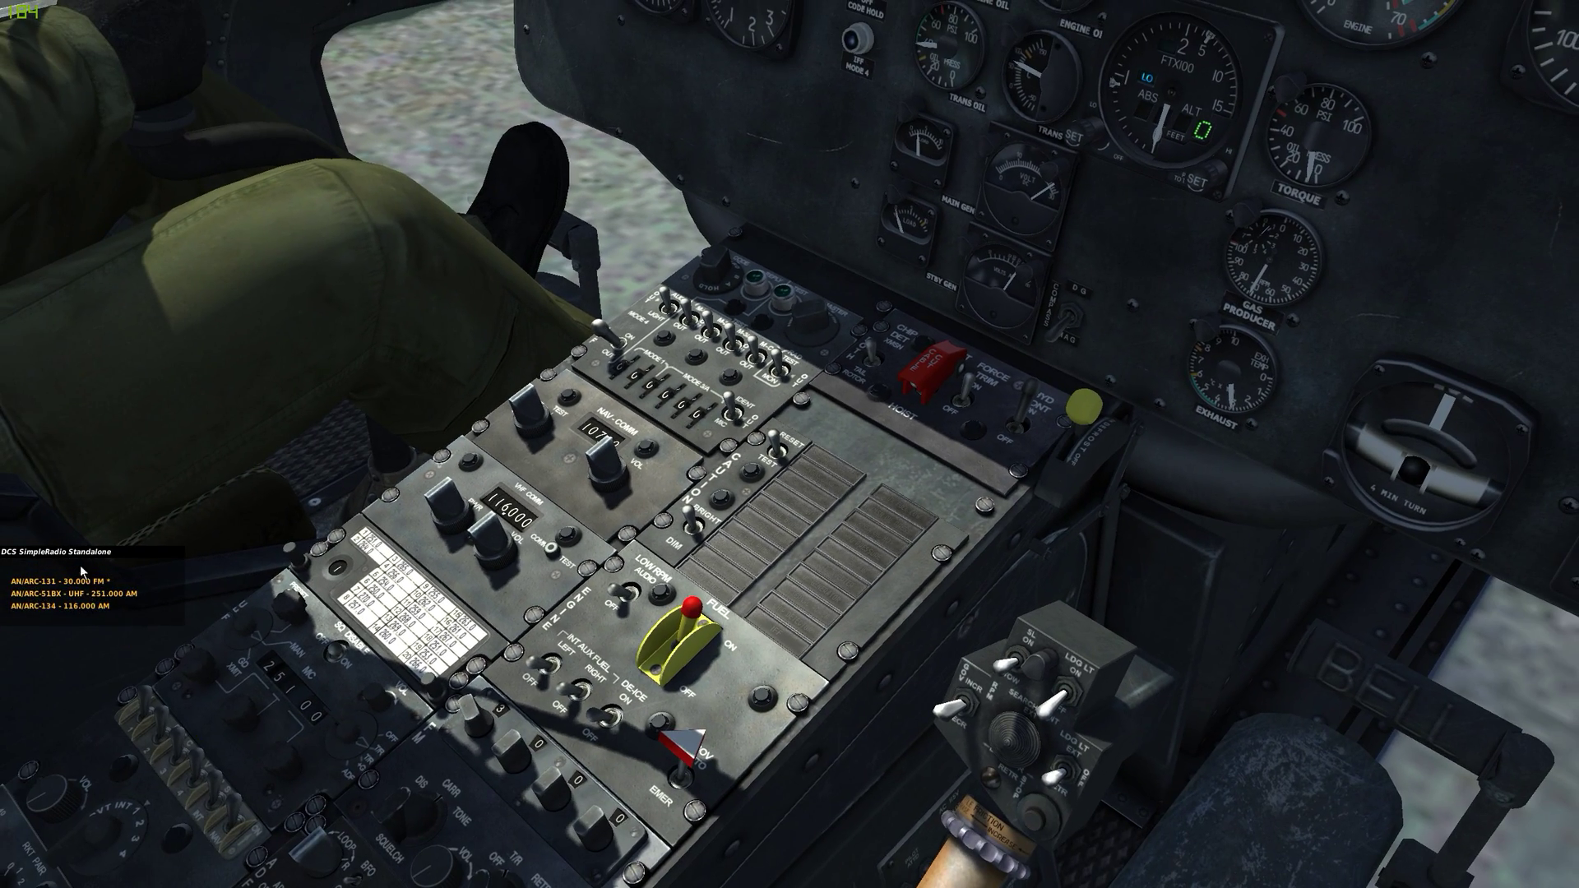
pyautogui.moveTo(82, 558); pyautogui.dragTo(177, 523)
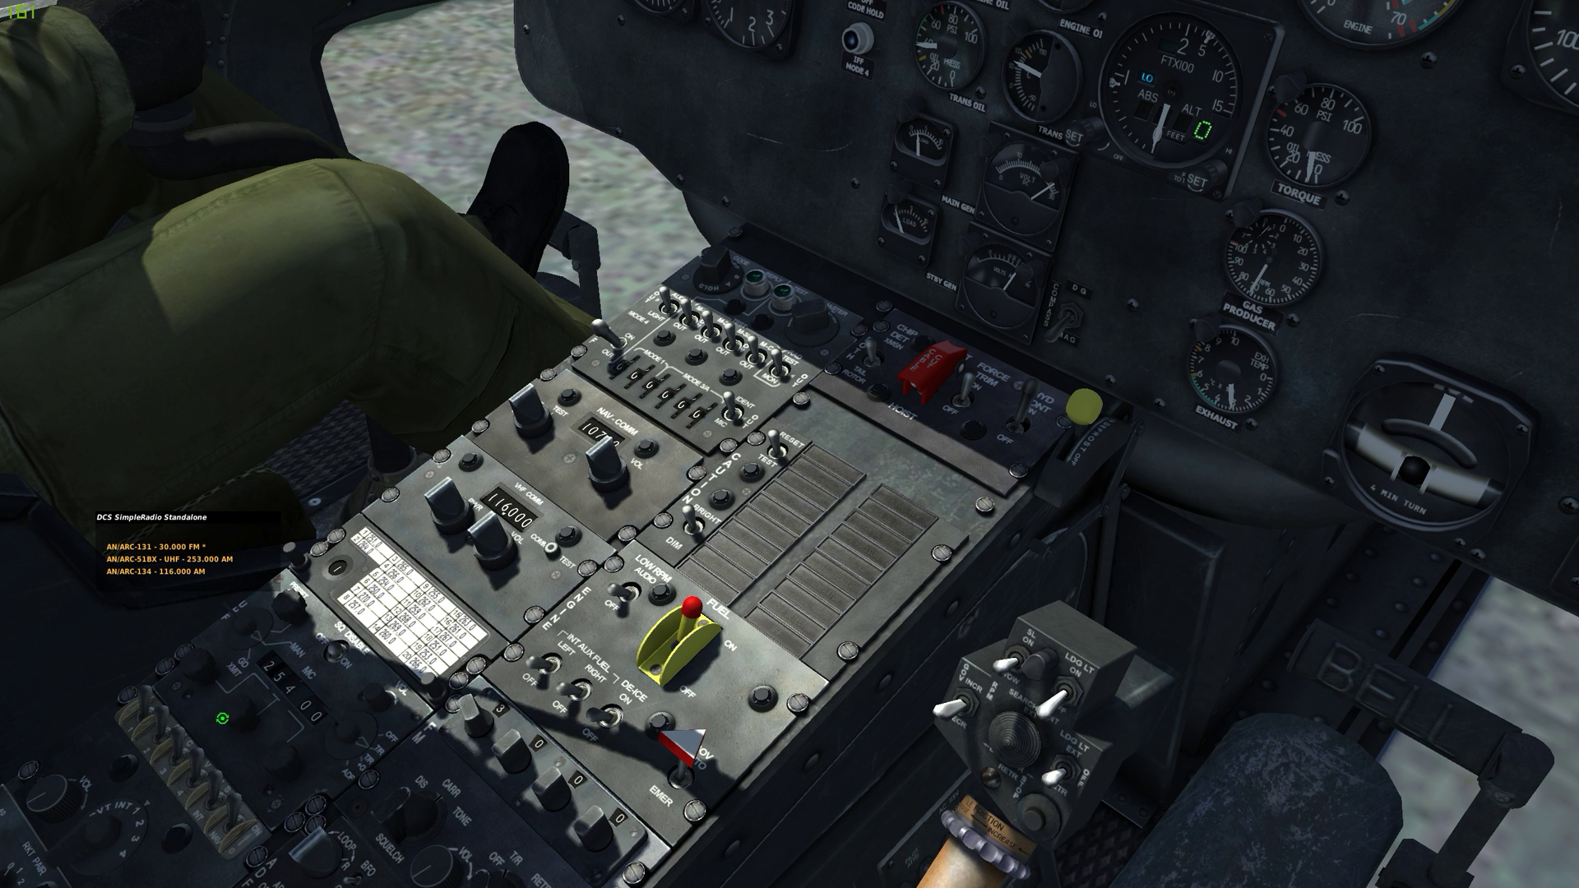
# - Tune the AN/ARC-51BX UHF radio to 258.000 AM with guard reception and select the AN/ARC-134 on the cockpit radio selector
pyautogui.scroll(-3, 225, 719)
pyautogui.click(204, 546)
pyautogui.rightClick(133, 820)
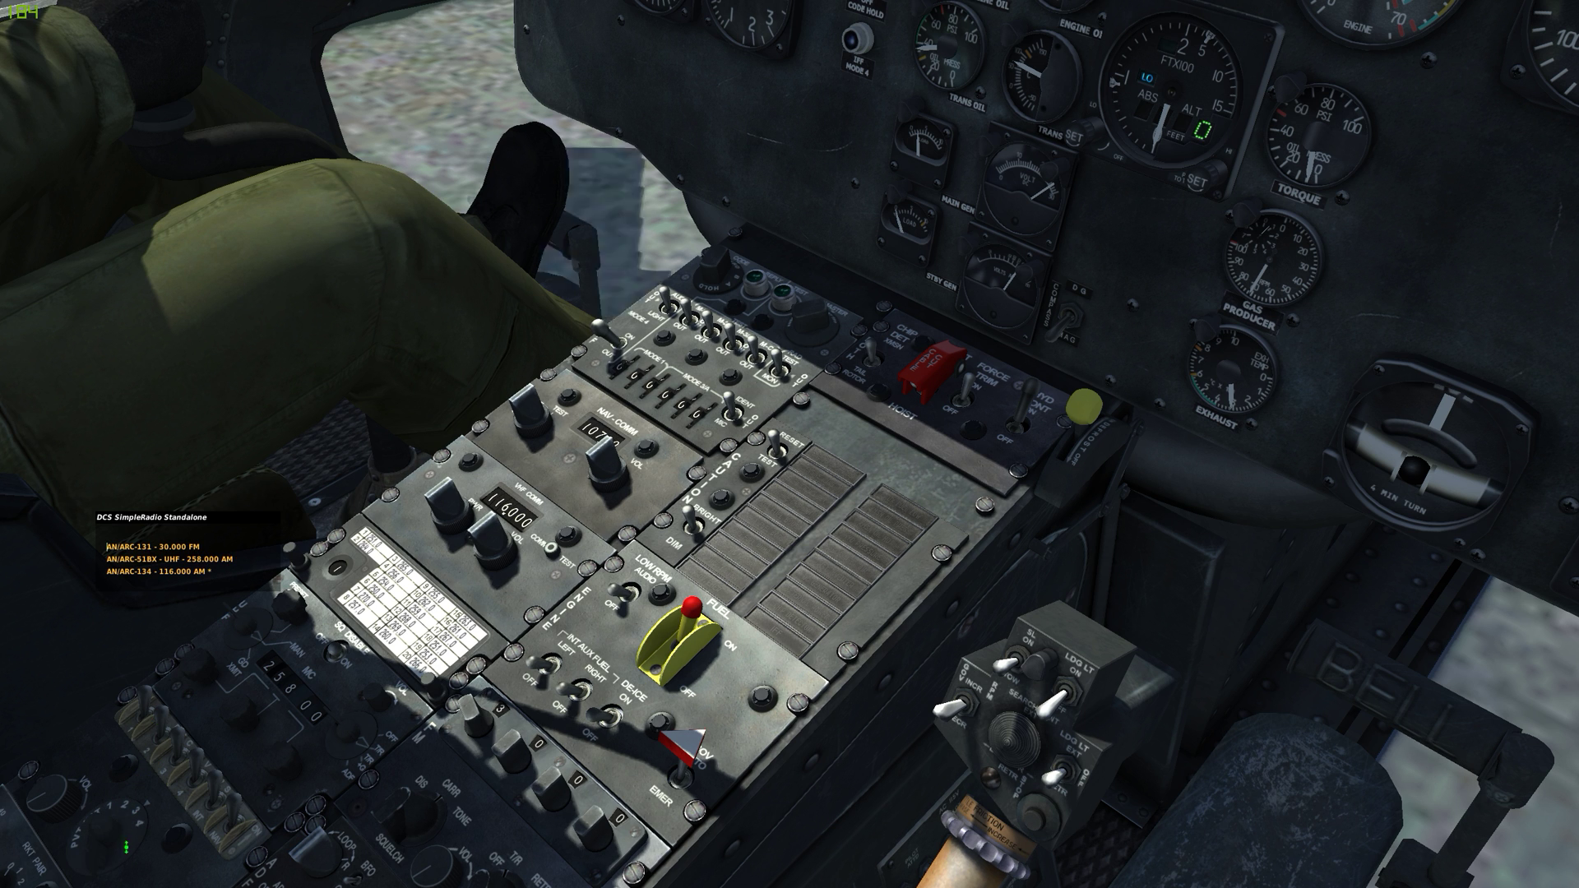
pyautogui.rightClick(330, 725)
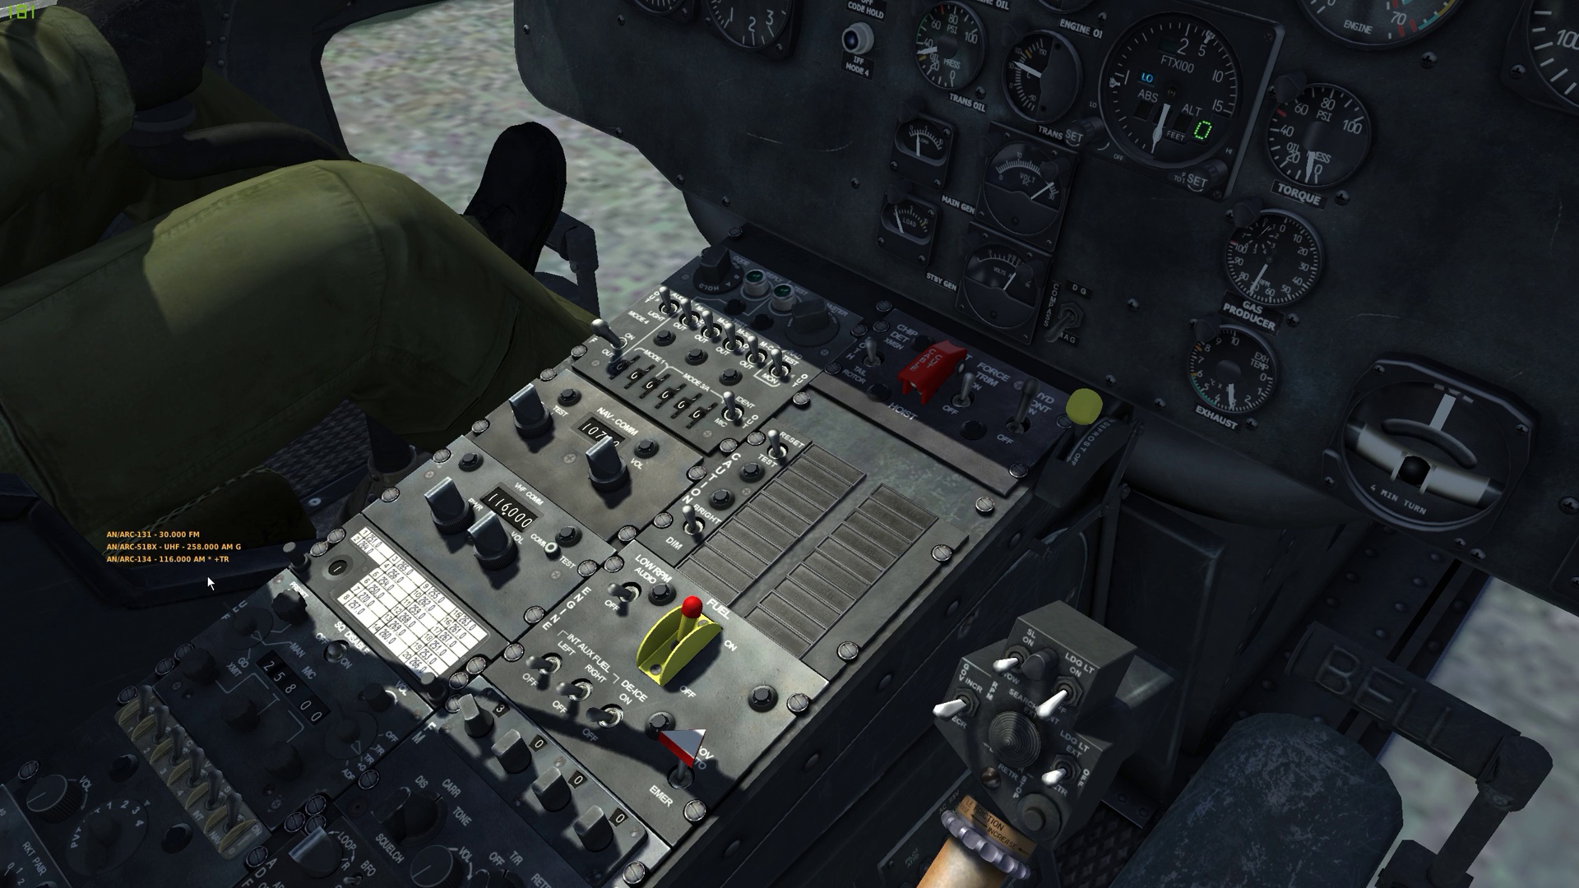
pyautogui.press('ralt+backslash')
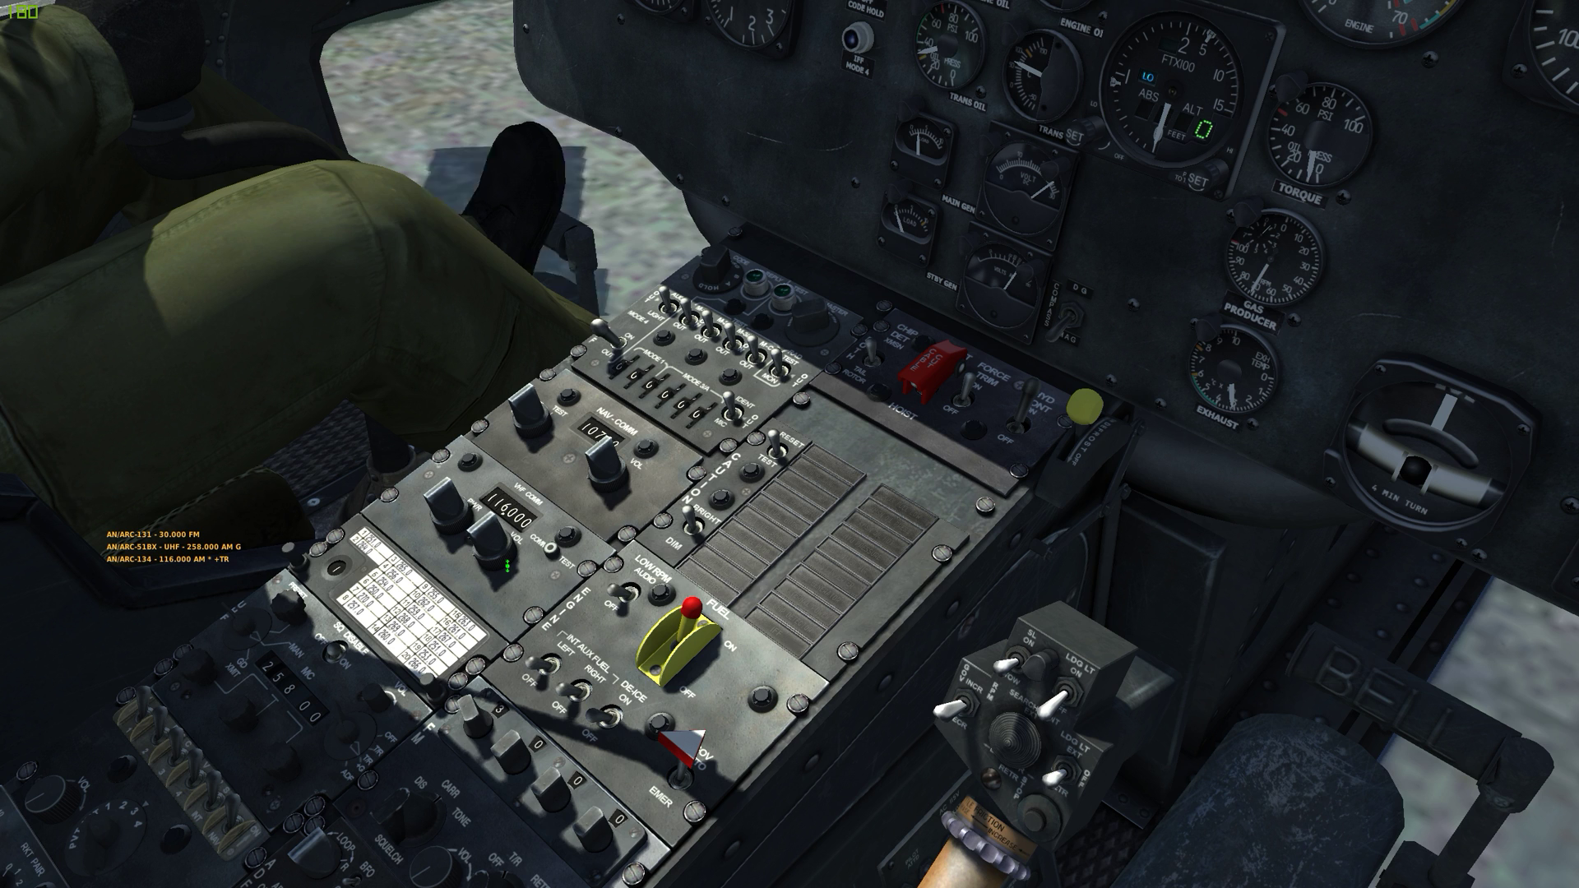
# - Switch to the DCS-SRS client, show its radio overlay, minimise the client and place the overlay just above the in-game radio list
pyautogui.hotkey('alt', 'Tab')
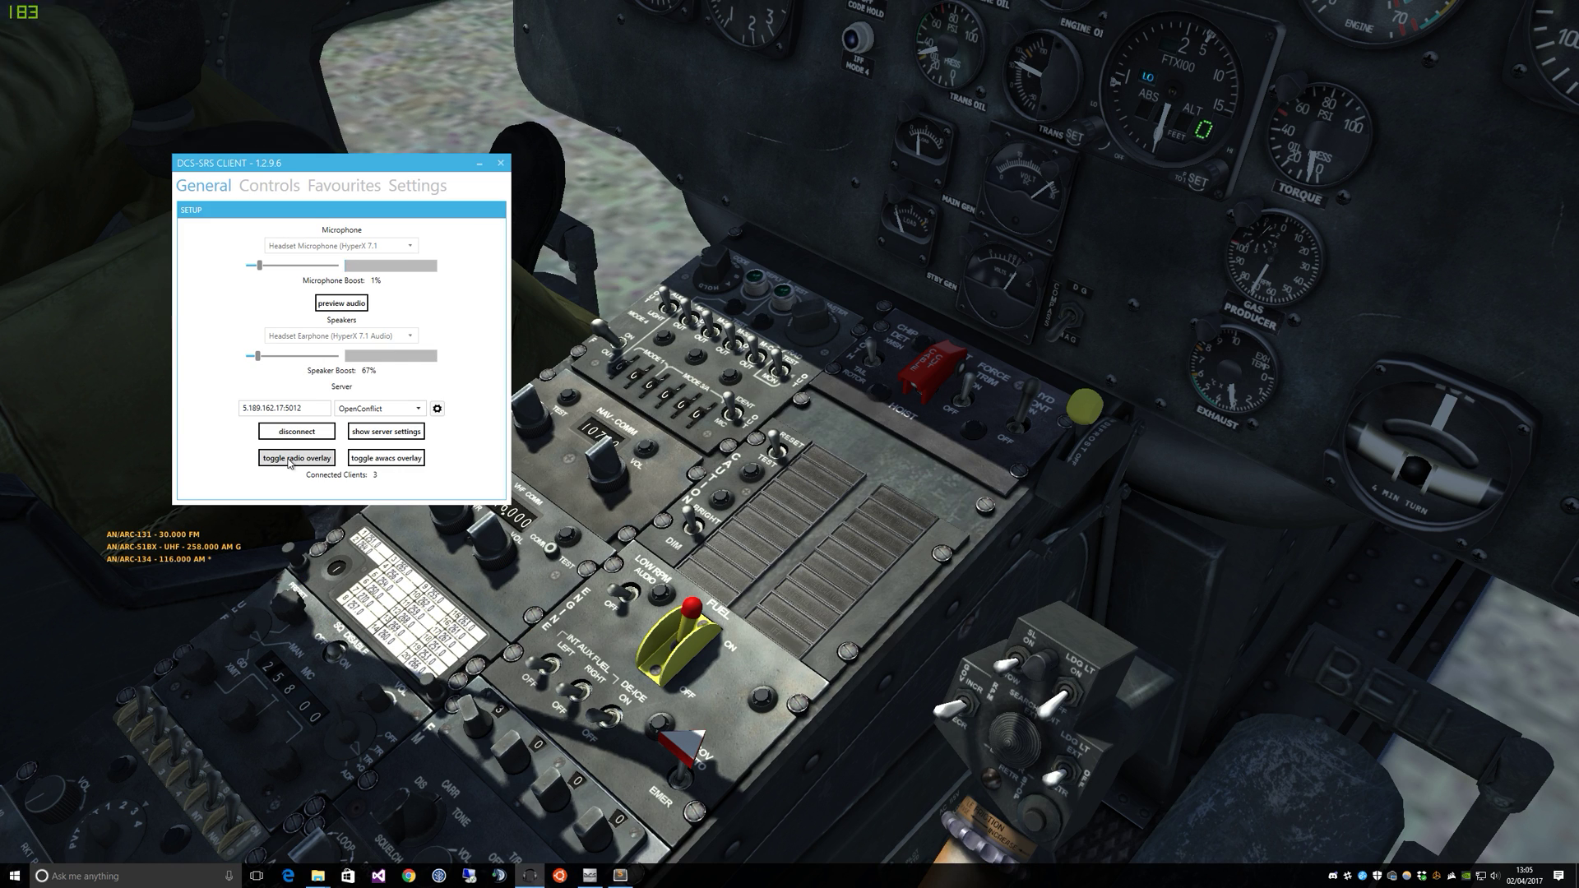
pyautogui.click(297, 457)
pyautogui.click(480, 164)
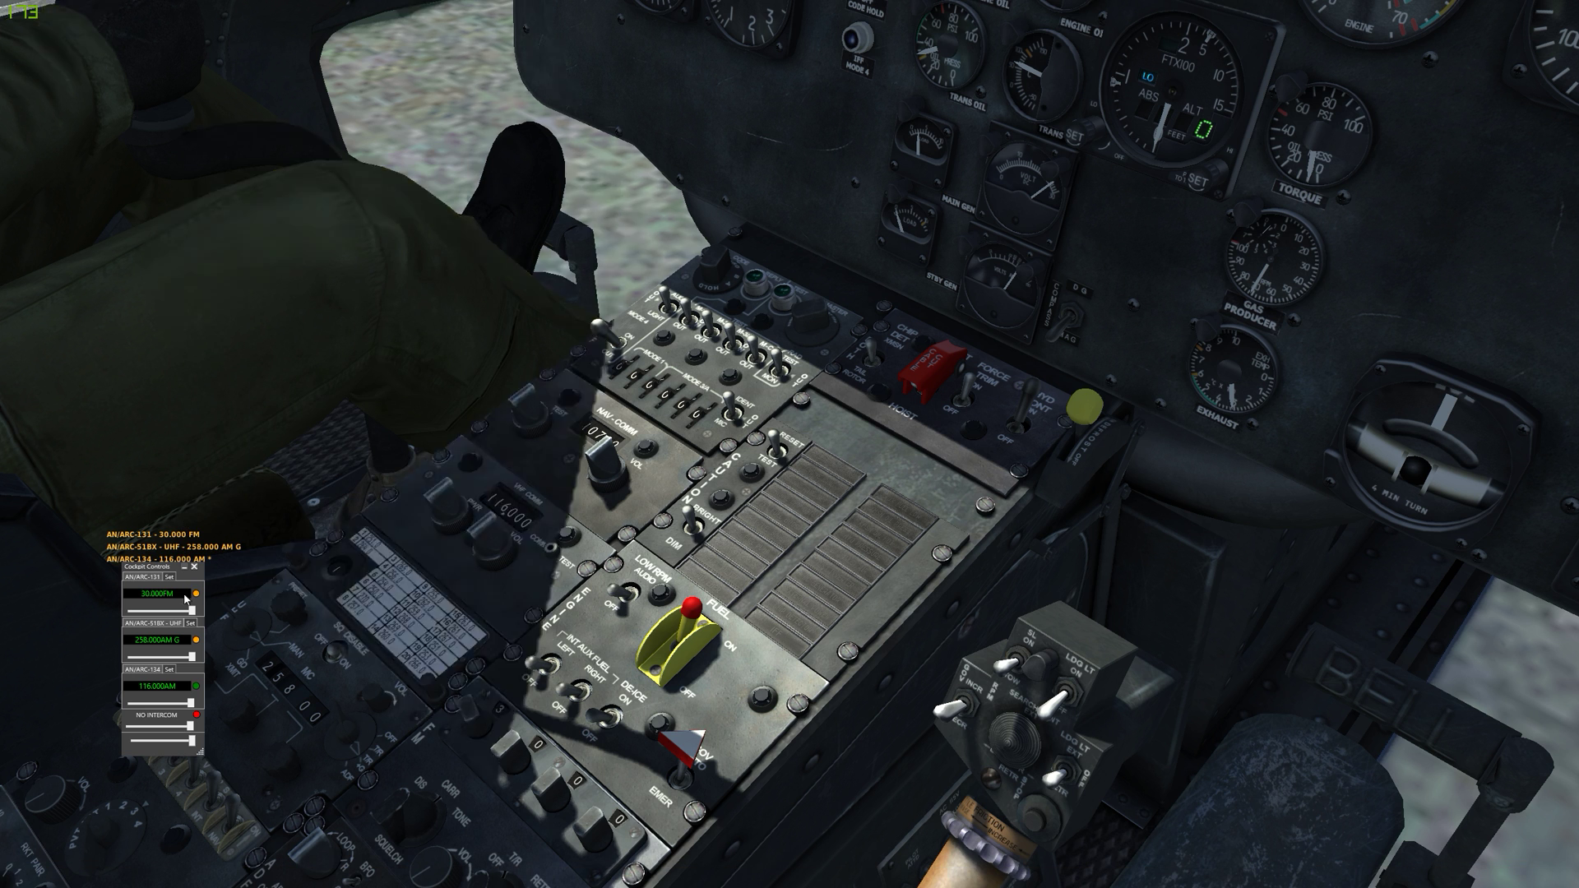
pyautogui.moveTo(162, 597); pyautogui.dragTo(148, 348)
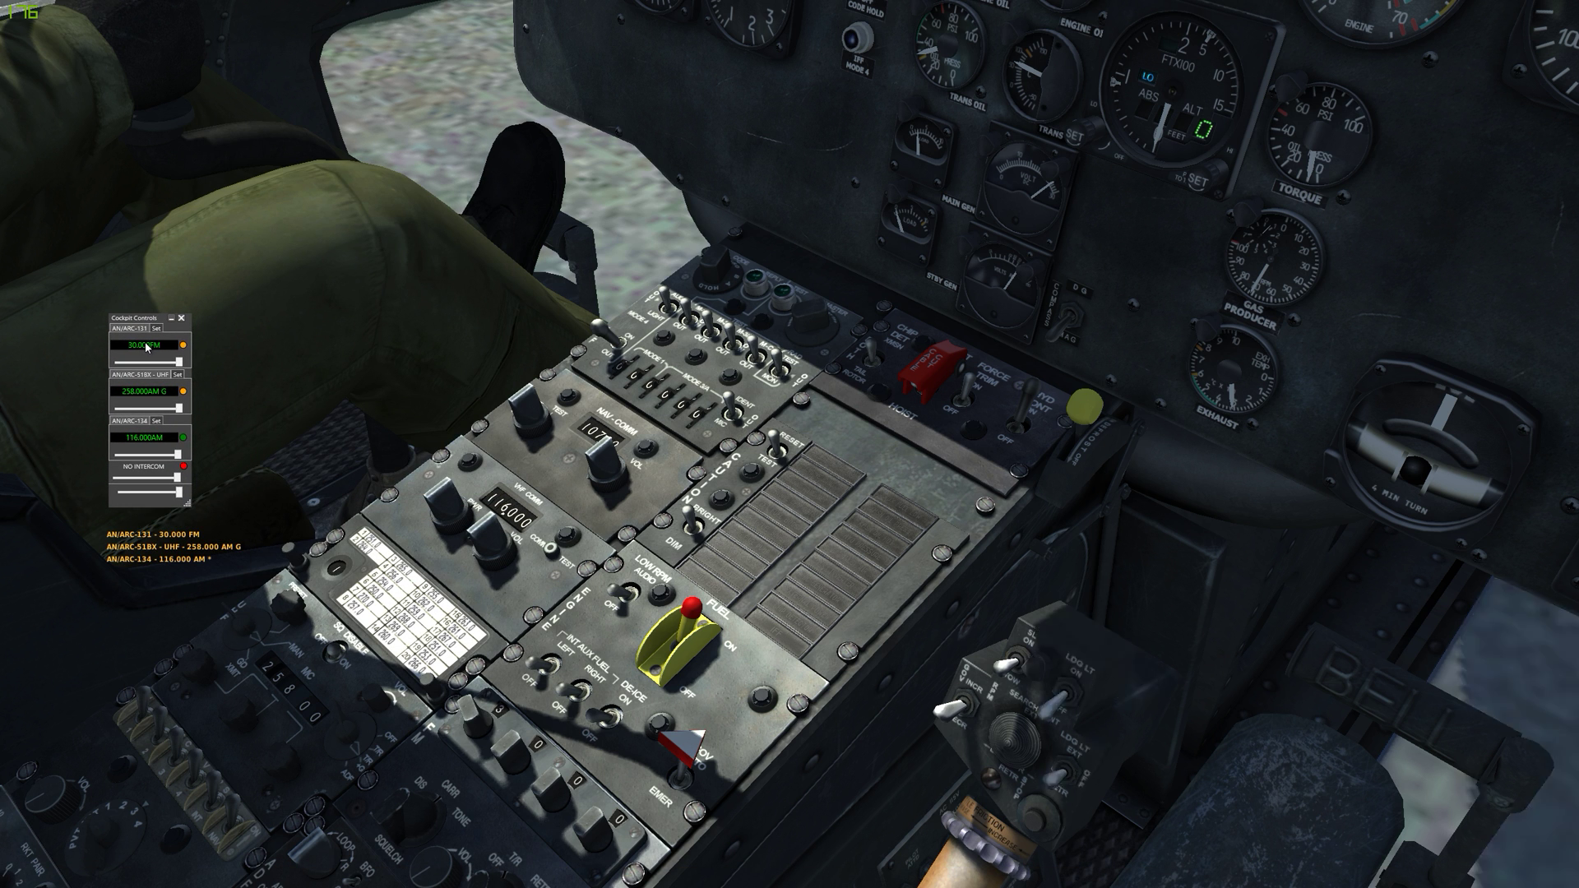
# - Turn the cockpit radio selector to the AN/ARC-131 and move the Cockpit Controls overlay slightly higher
pyautogui.hotkey('alt', '\\')
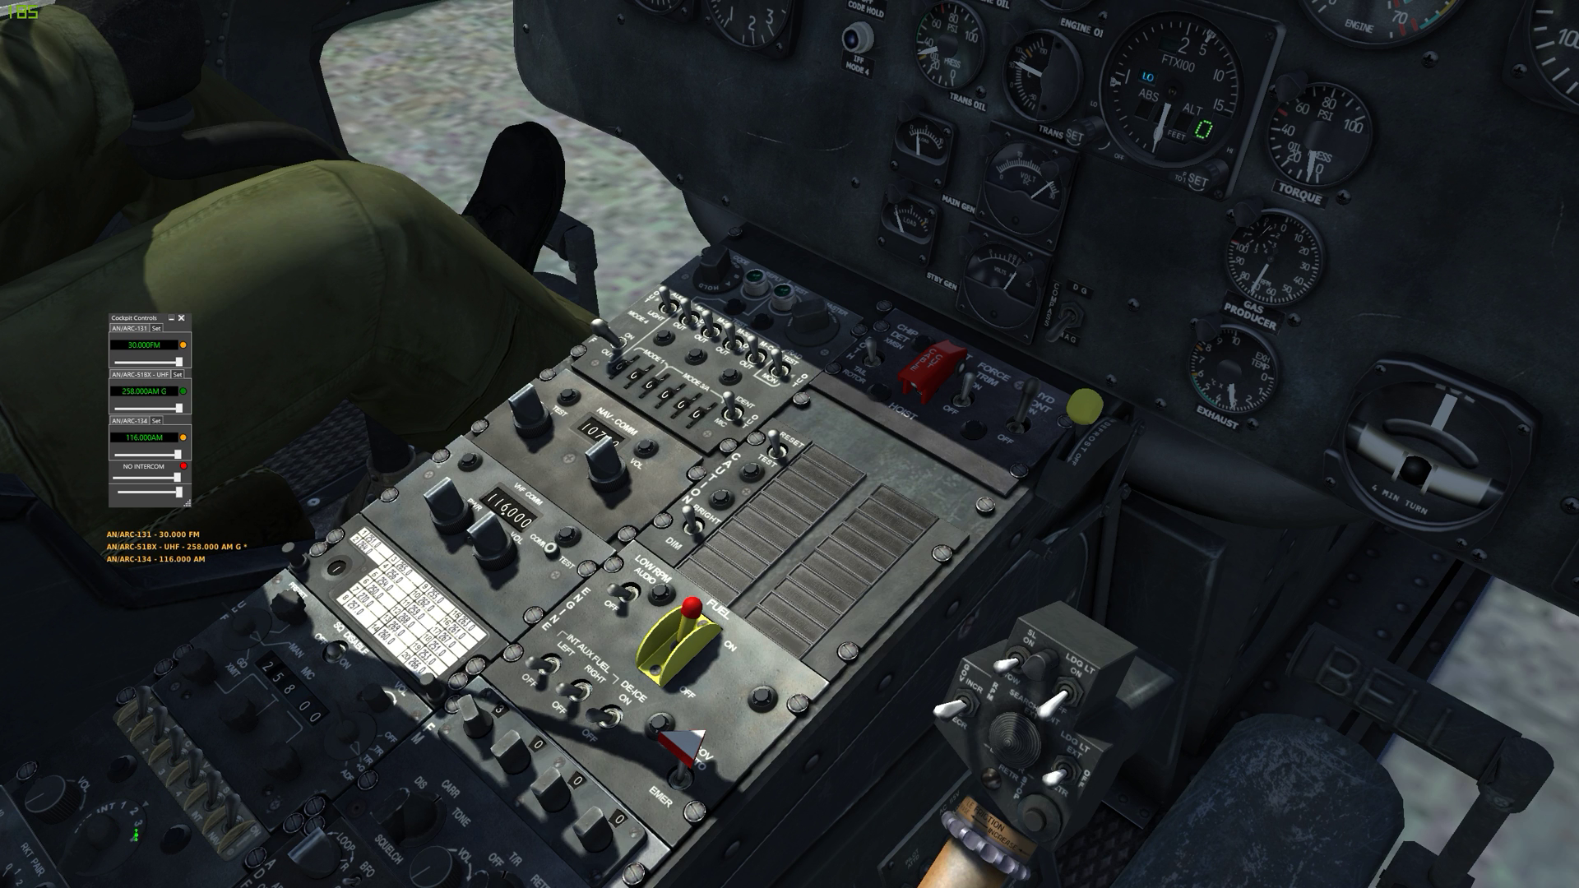
pyautogui.click(136, 835)
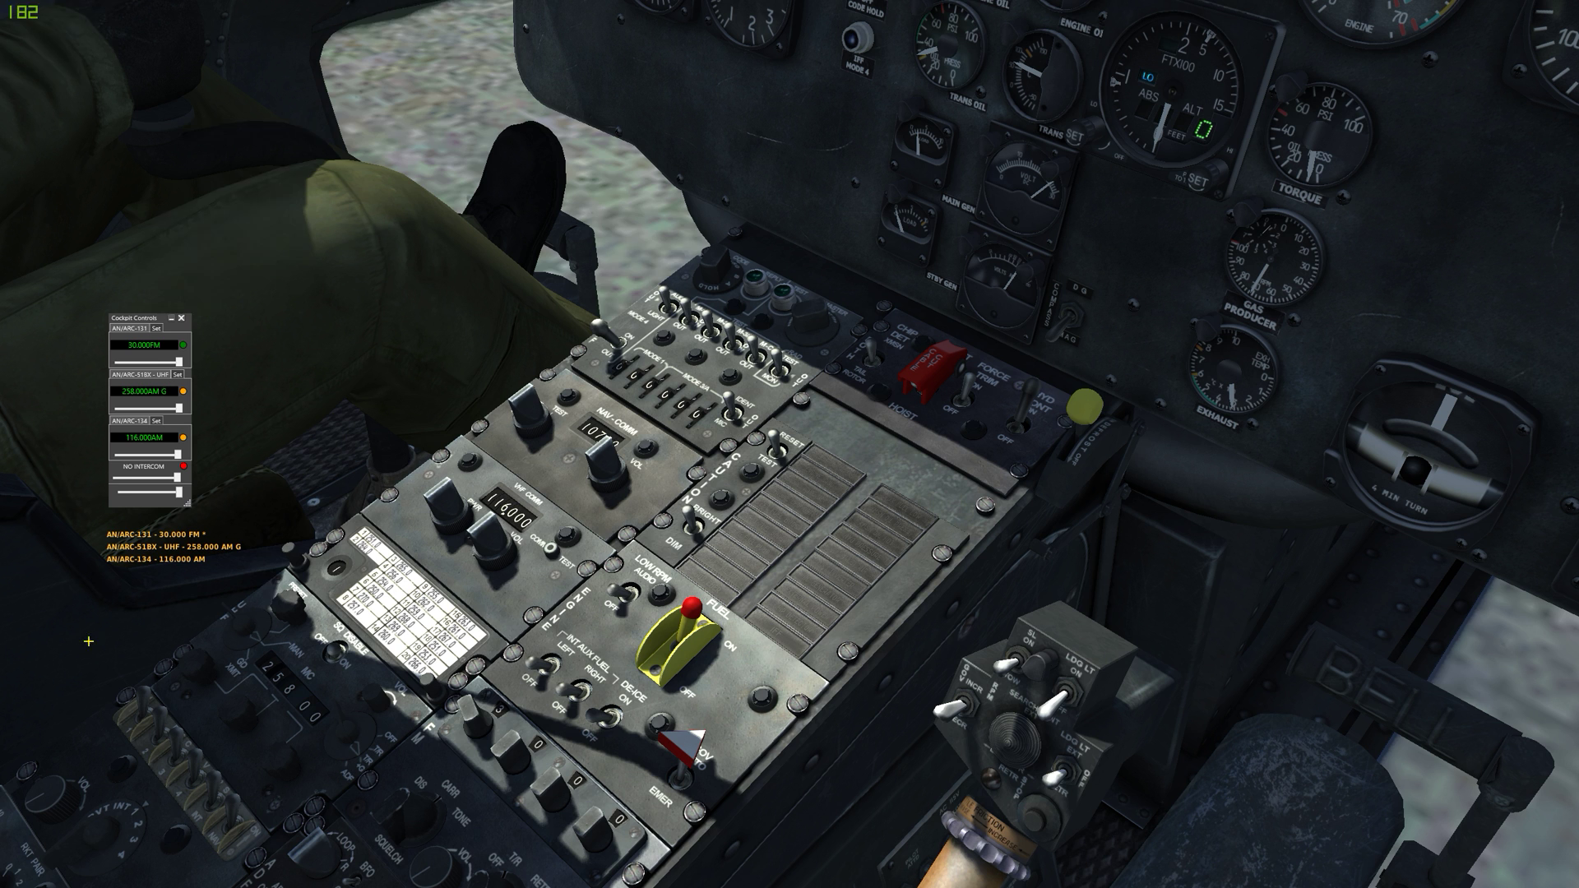
pyautogui.moveTo(149, 352); pyautogui.dragTo(142, 302)
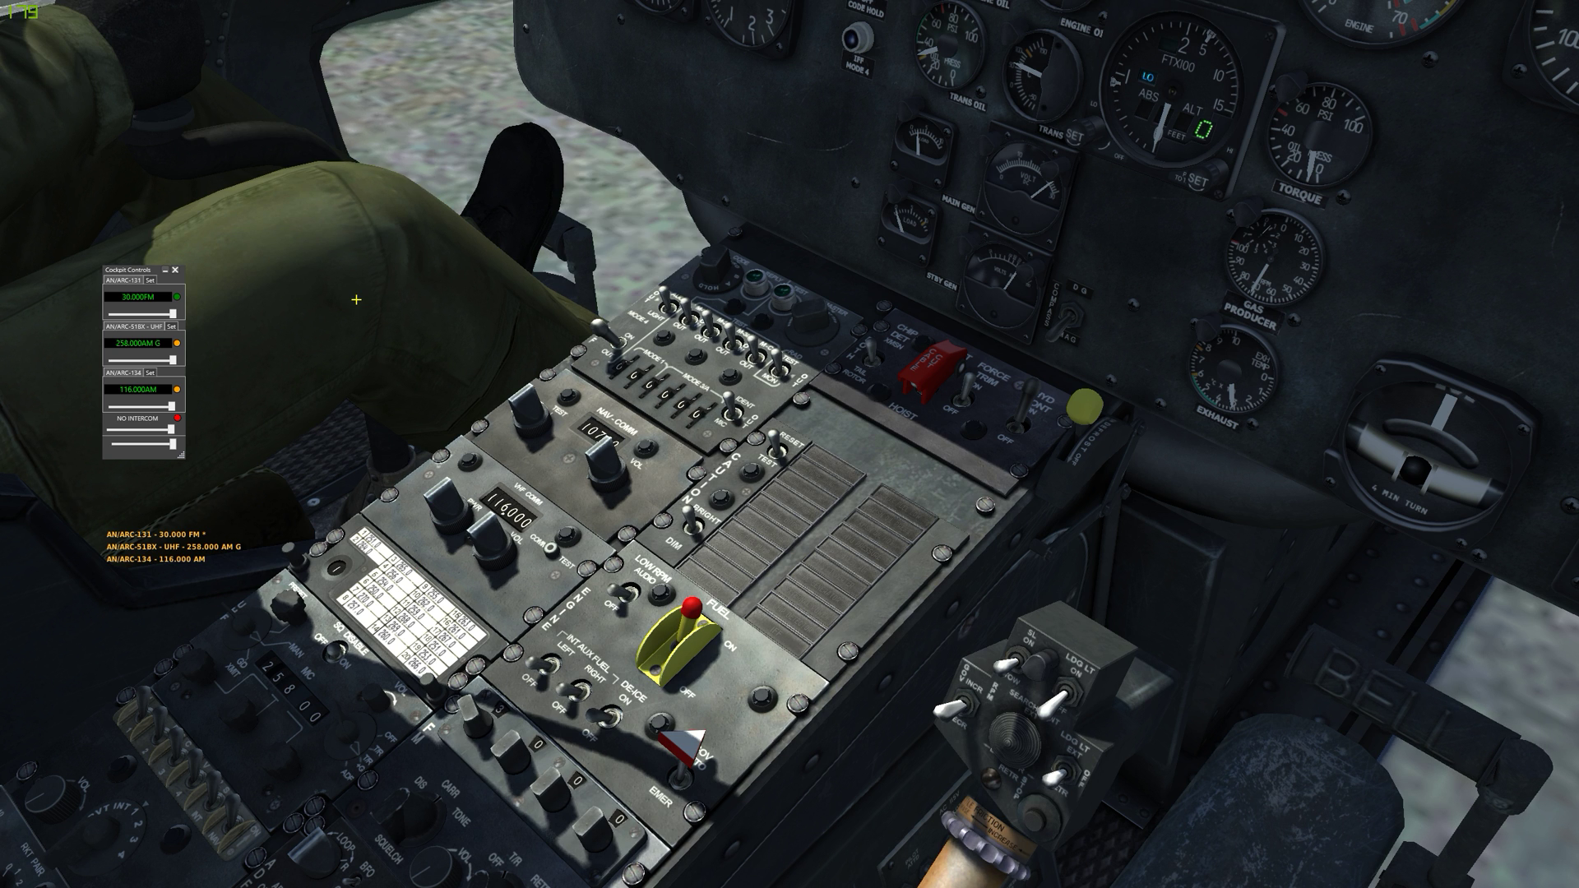
pyautogui.hotkey('alt', 'z')
pyautogui.click(872, 329)
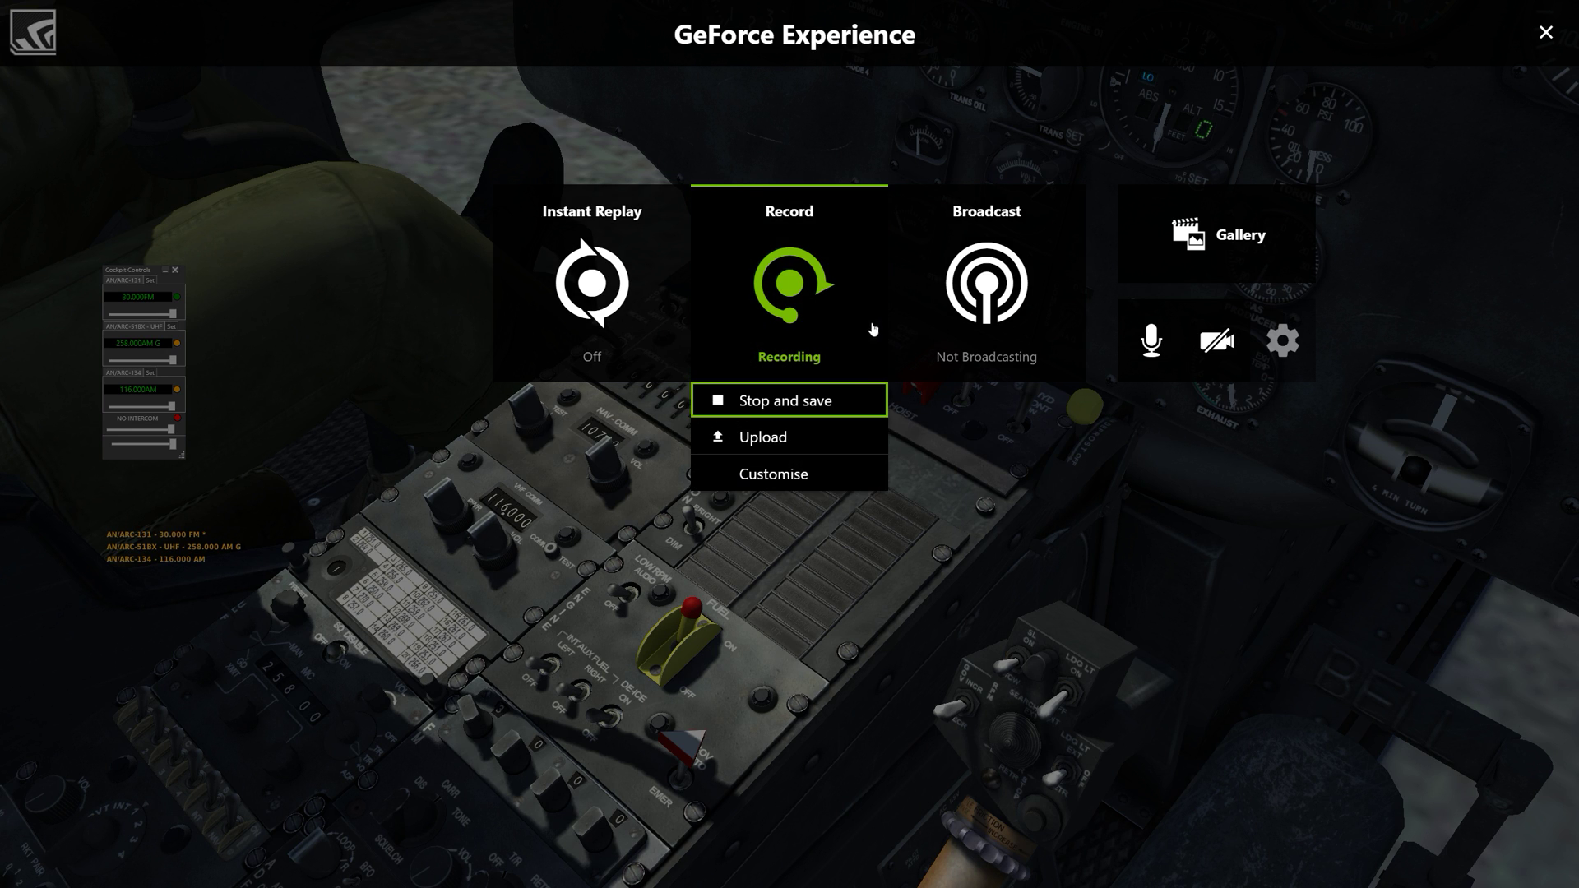